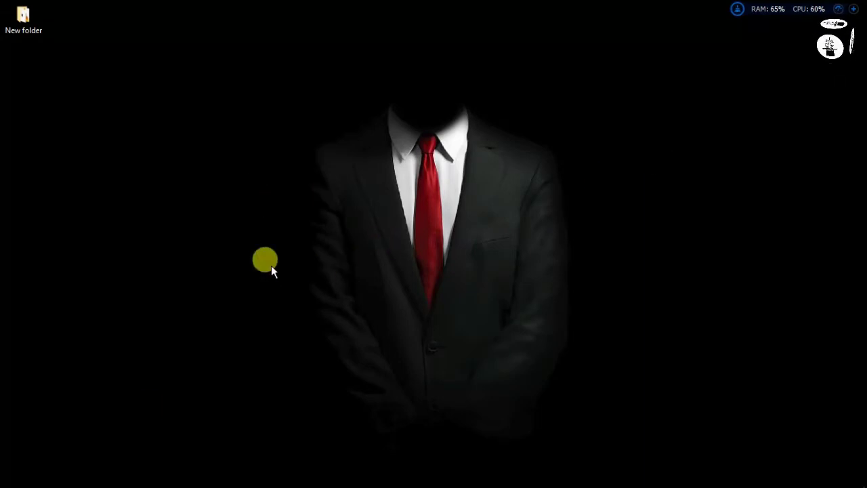
Step: Launch Cisco Packet Tracer Student from the Start menu and maximize its window
mouse_move(85, 477)
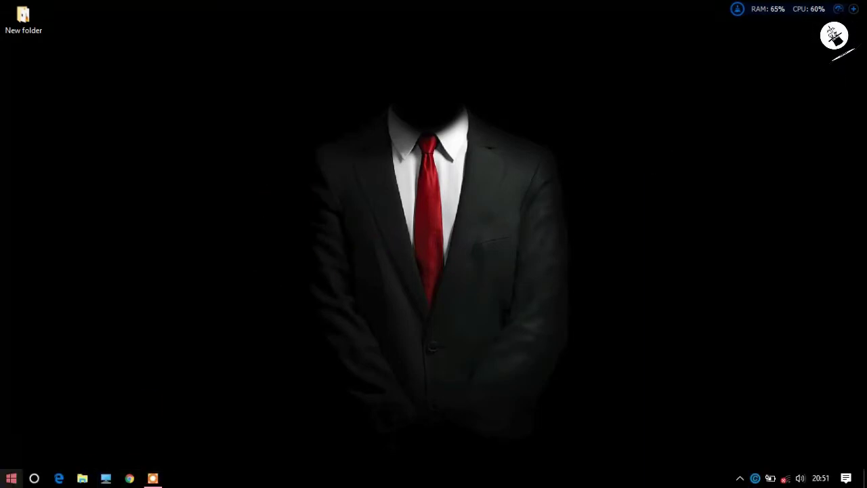
left_click(3, 475)
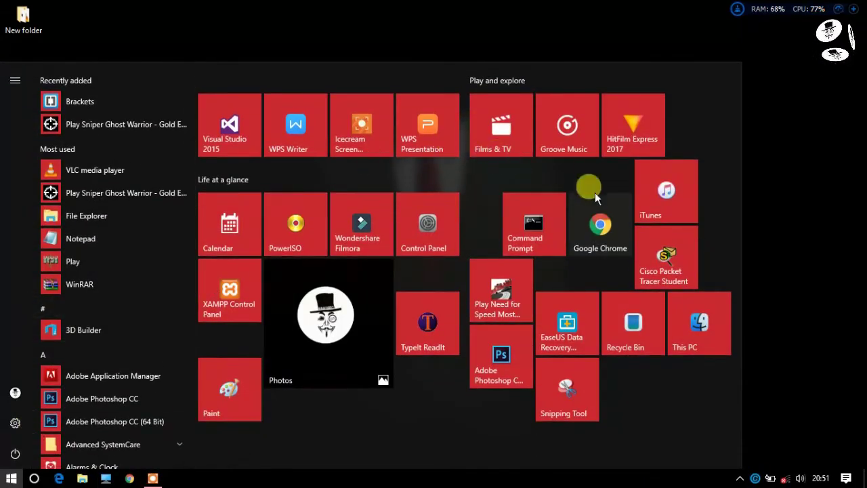
left_click(683, 268)
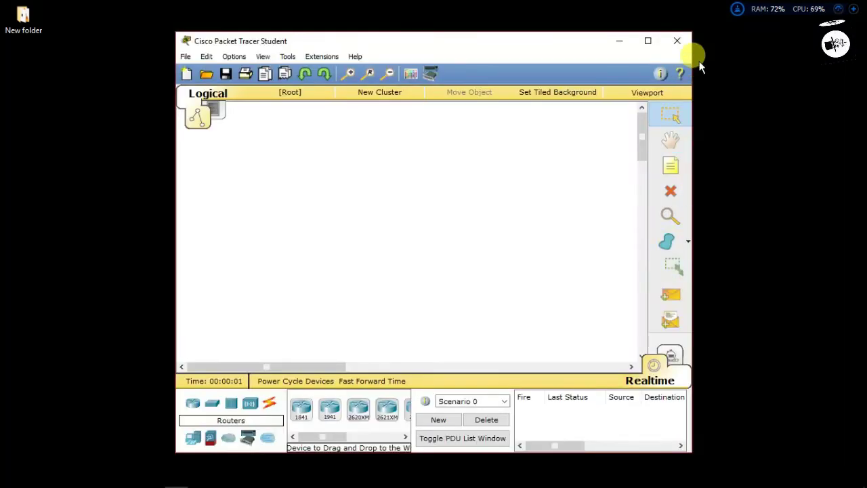
left_click(648, 41)
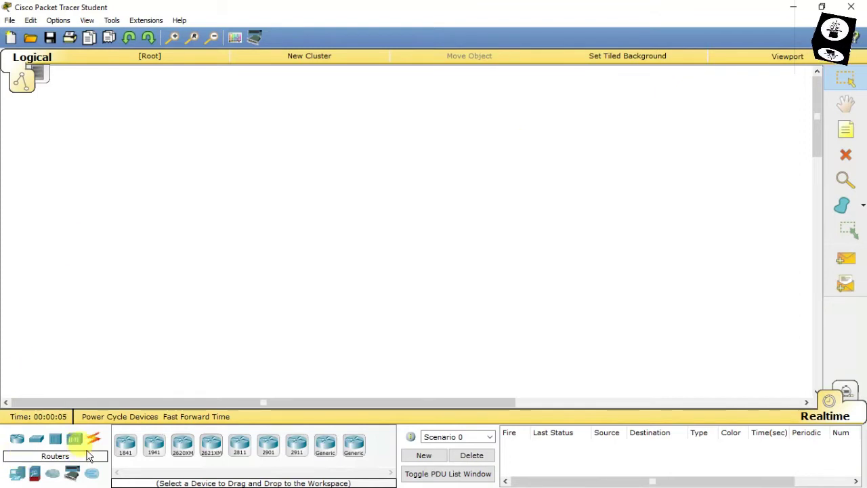
Step: Place eight TV-PT devices, TV0 through TV7, in a rising curve across the lower and right workspace
left_click(19, 474)
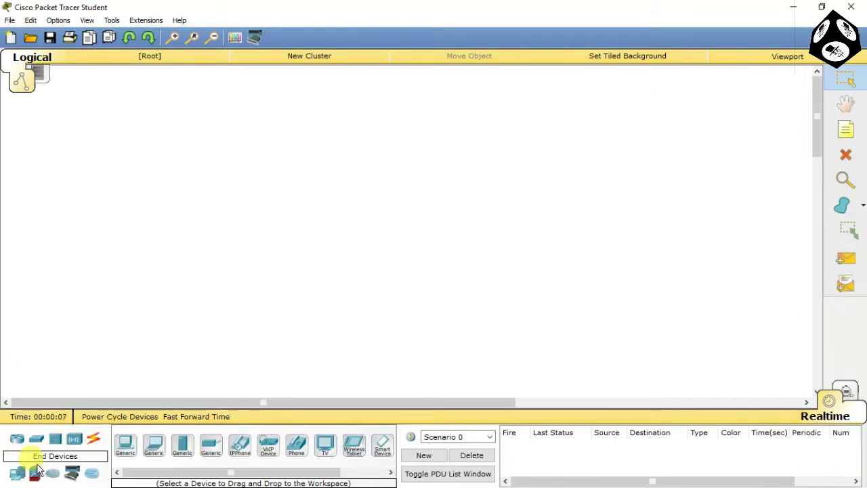
left_click(325, 451, "ctrl")
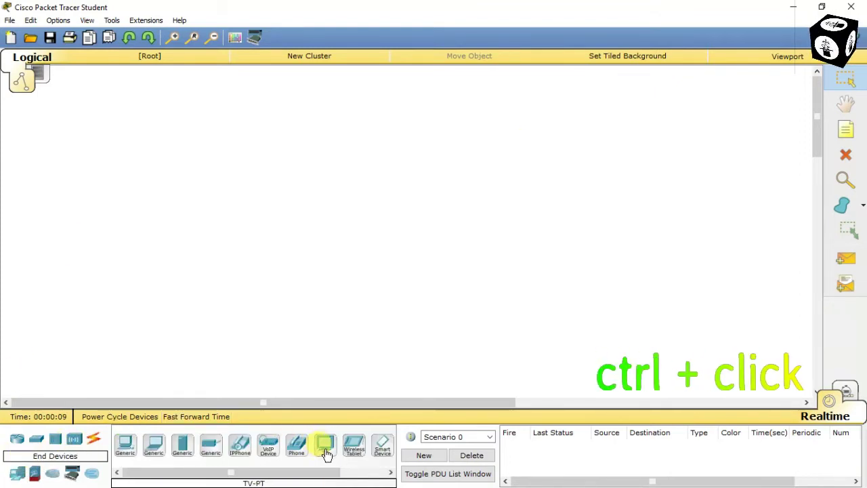
left_click(325, 451, "ctrl")
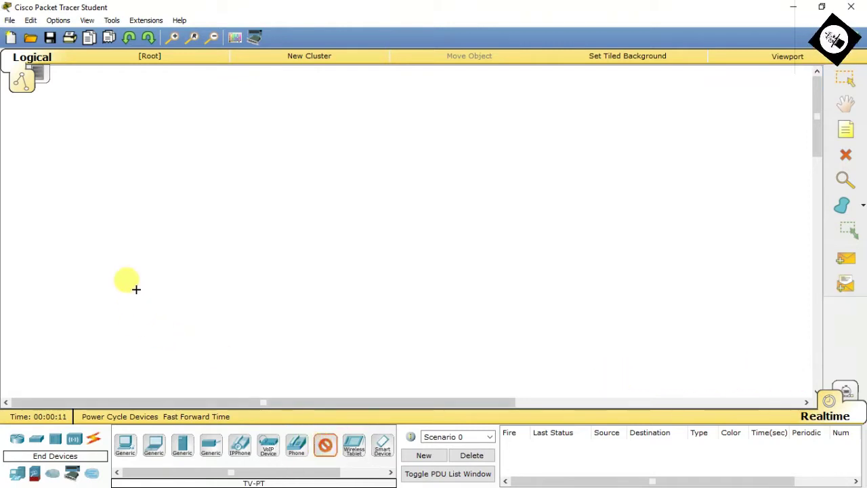
left_click(230, 309)
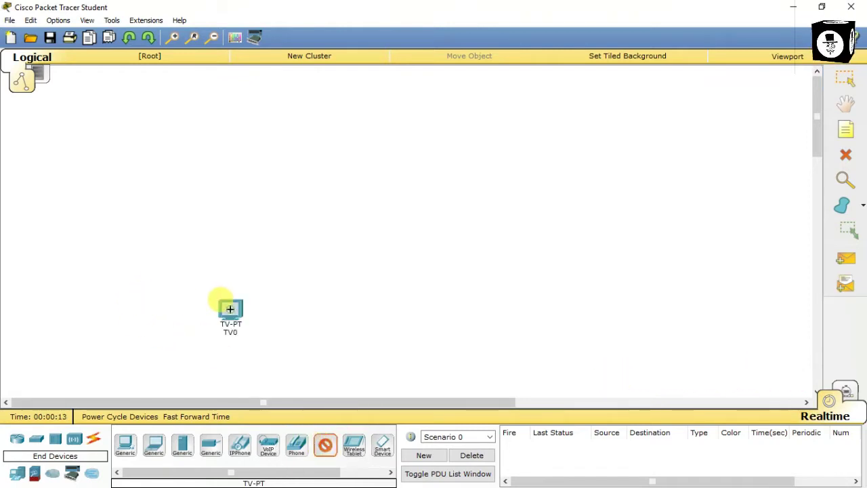
left_click(321, 326)
left_click(445, 331)
left_click(549, 330)
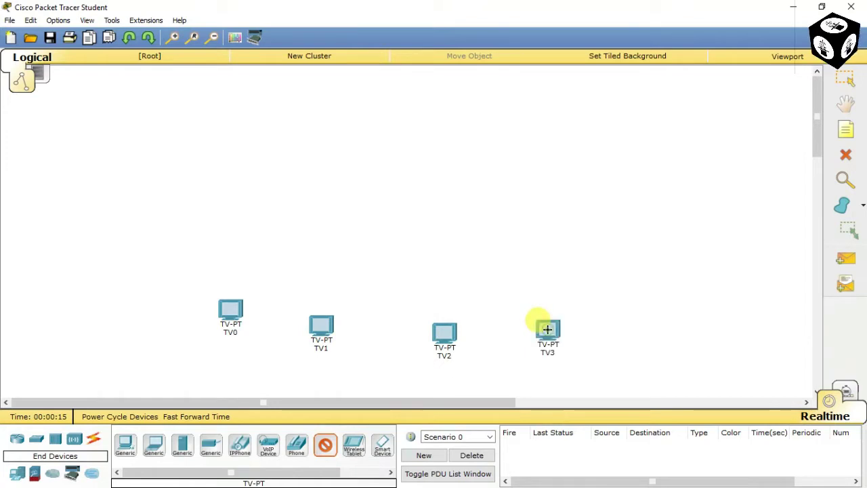
left_click(629, 300)
left_click(666, 250)
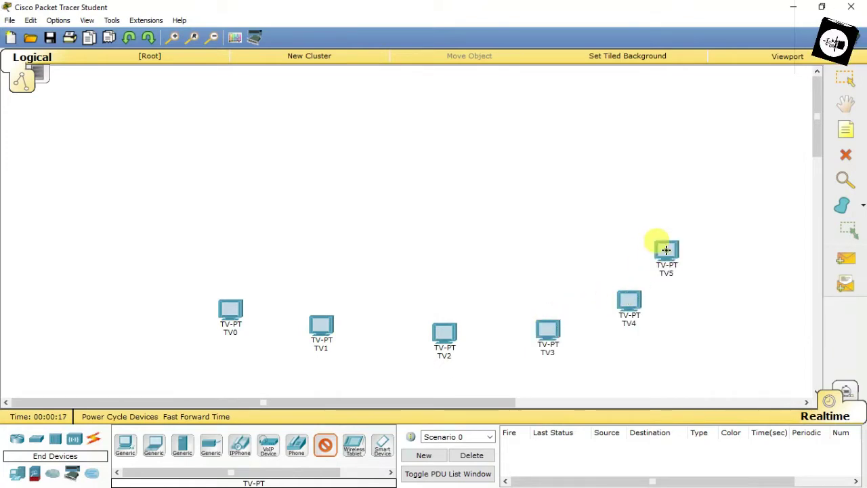
left_click(695, 195)
left_click(686, 122)
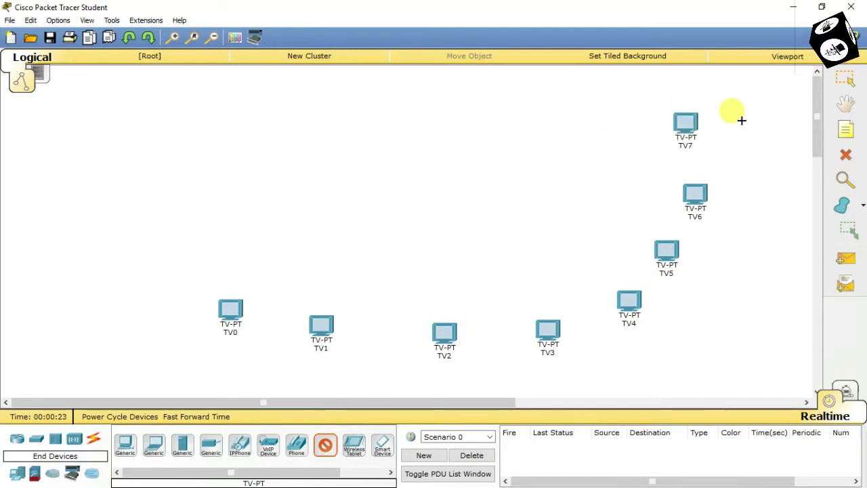
left_click(834, 86)
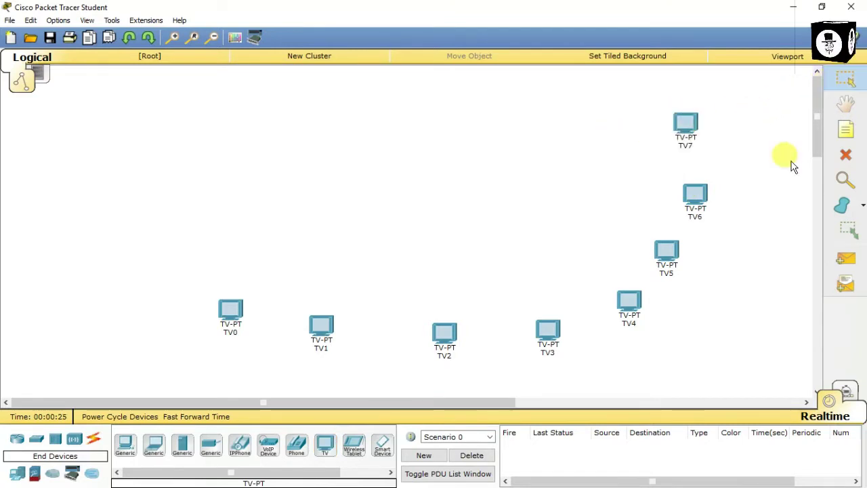
Step: Place a Cloud-PT device, Cloud0, from WAN Emulation near the top centre above the TVs
left_click(19, 441)
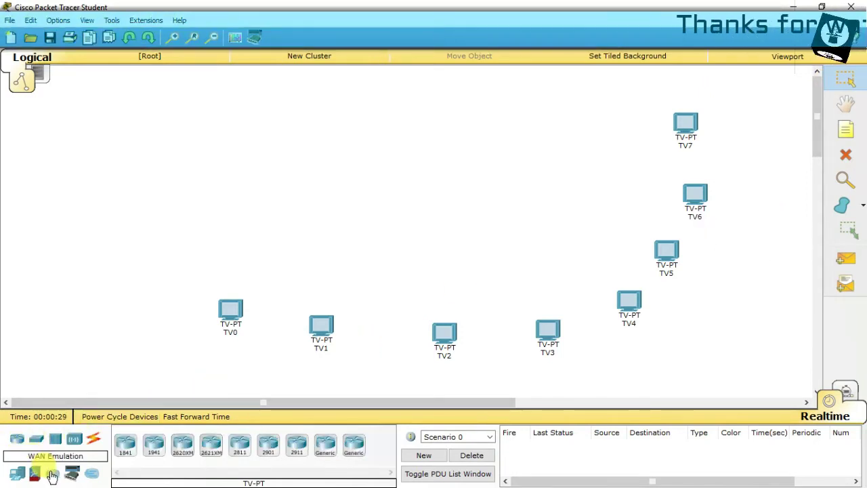
left_click(52, 473)
left_click(125, 444)
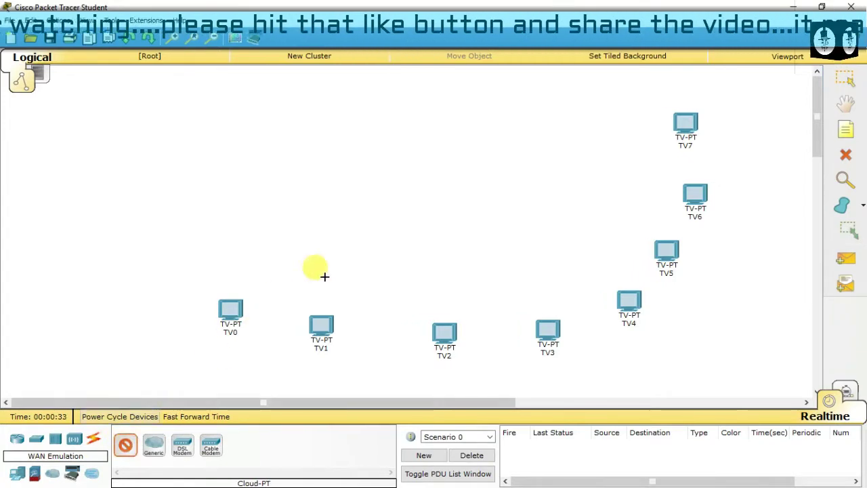
left_click(443, 173)
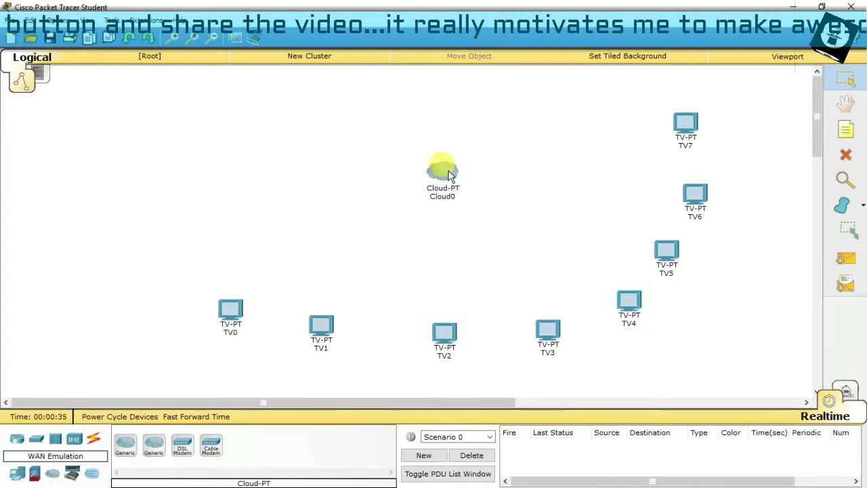
left_click(93, 437)
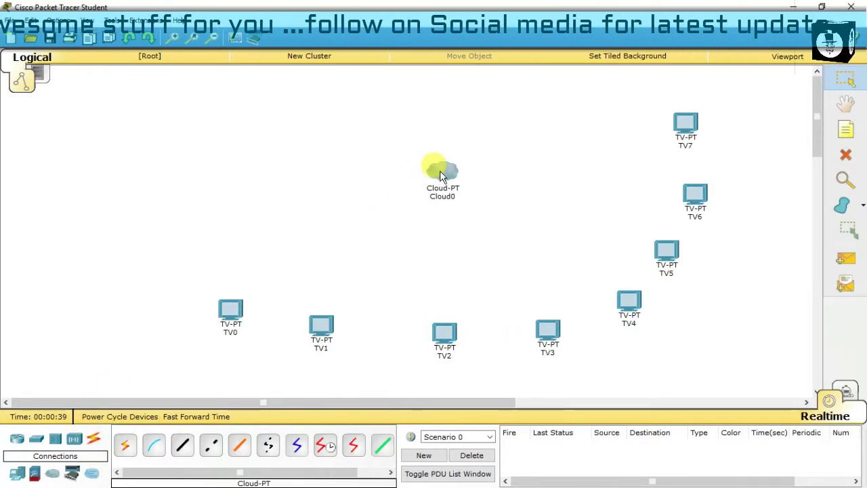
mouse_move(441, 176)
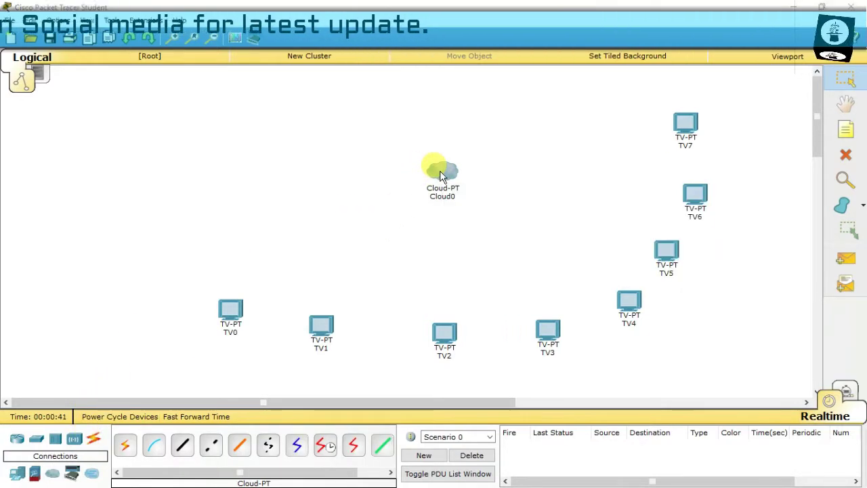
key("super")
key("Escape")
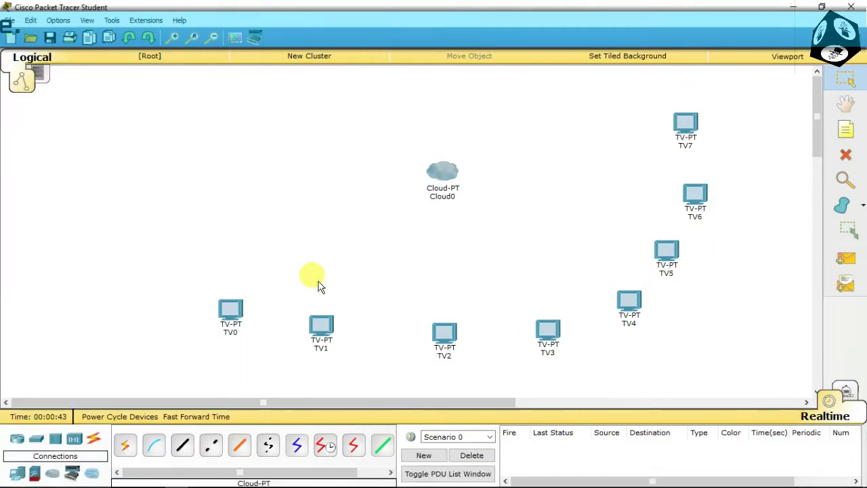
Step: Box-select TV5, TV6 and TV7 and delete them, leaving TV0–TV4 and Cloud0
left_click(684, 132)
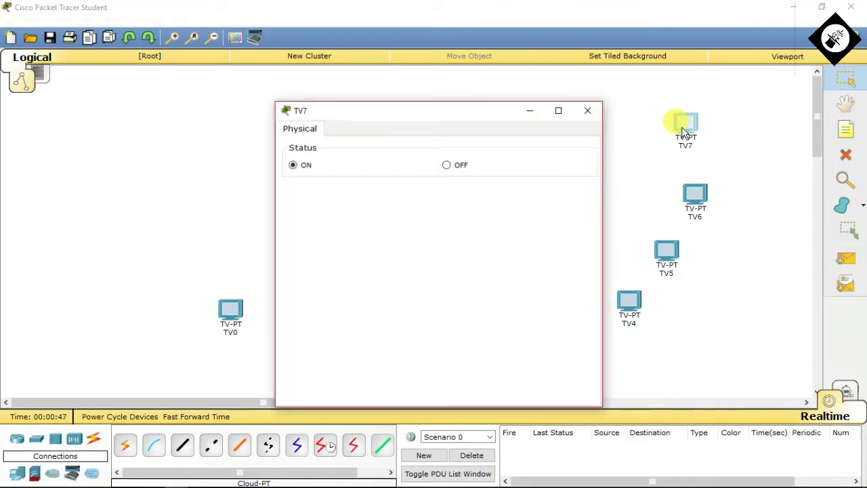
left_click(587, 111)
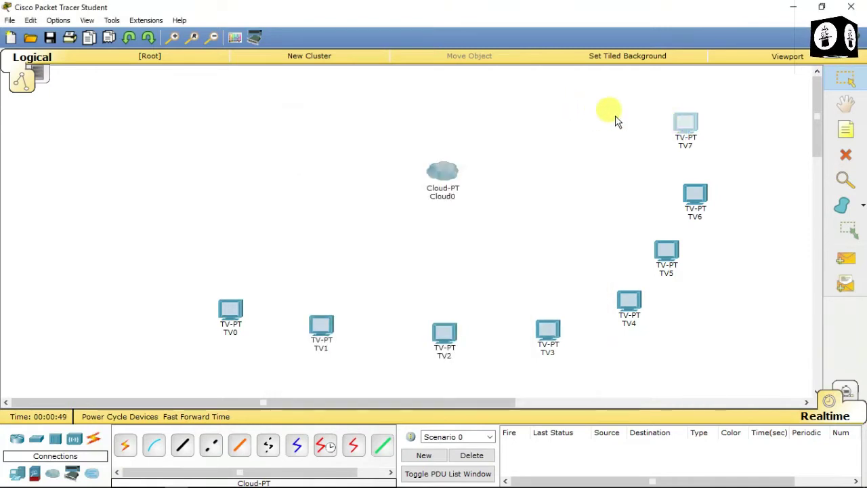
left_click_drag(661, 93, 710, 271)
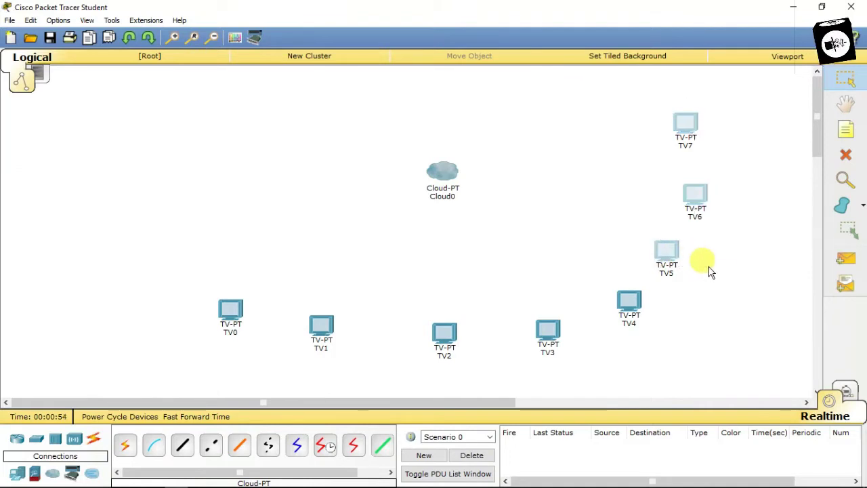
left_click(847, 156)
left_click(395, 266)
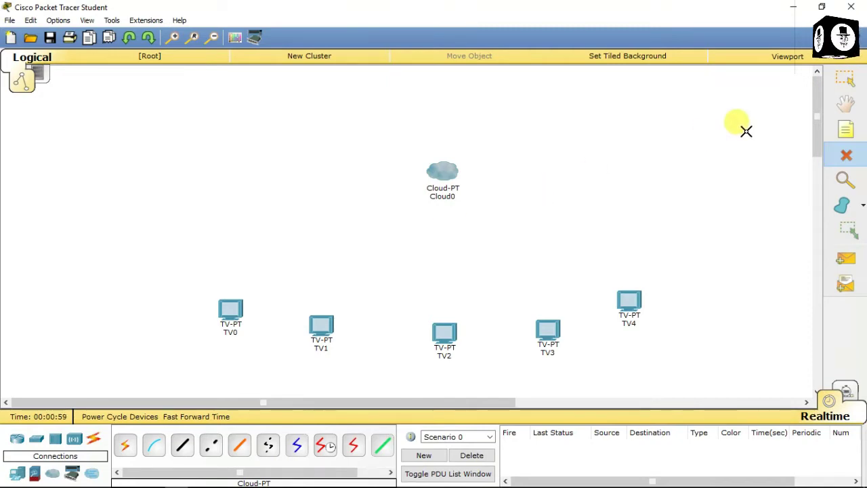
Step: Open Cloud0's physical view maximized and zoomed in on the device image
left_click(847, 81)
left_click(465, 188)
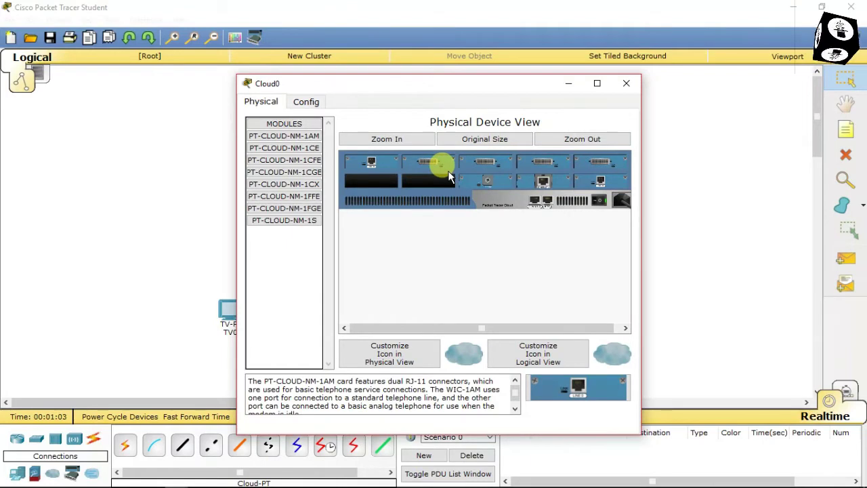
left_click(599, 75)
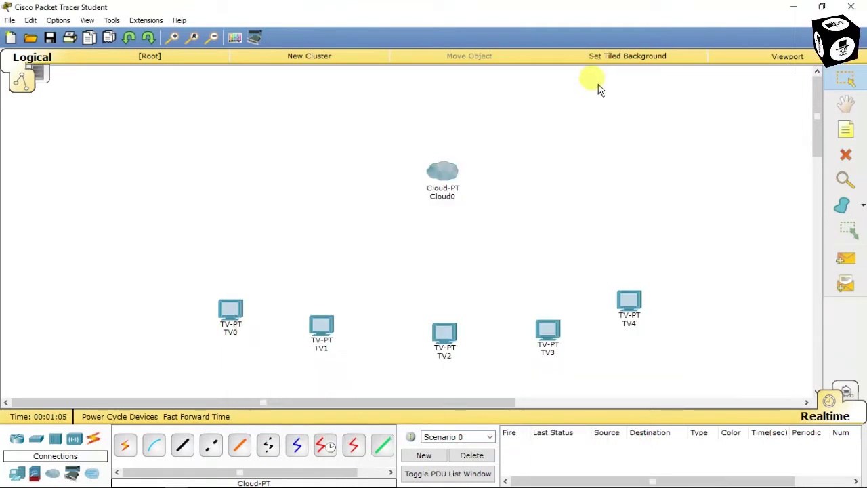
left_click(446, 193)
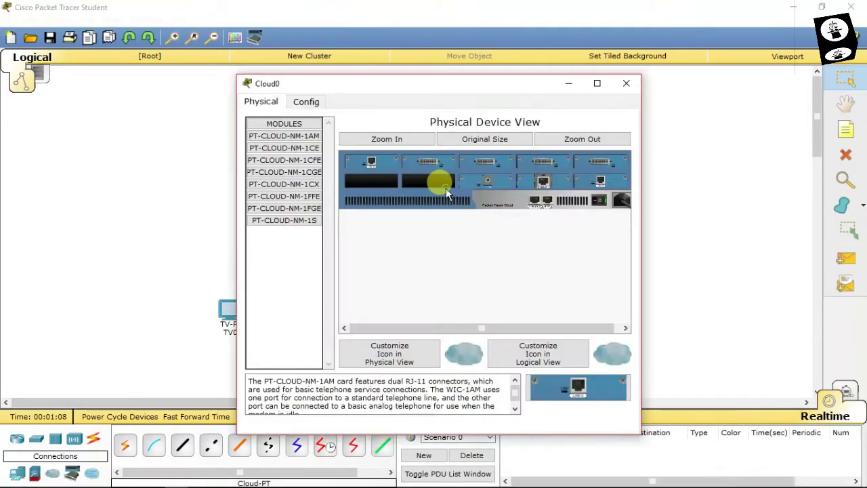
left_click(605, 84)
left_click(339, 61)
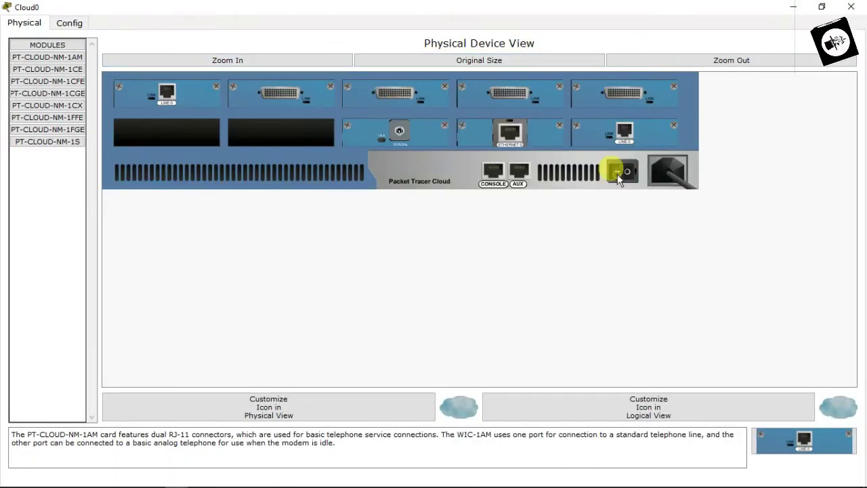
Step: Remove the five modules from Cloud0's top row of slots, right to left
left_click_drag(605, 91, 772, 432)
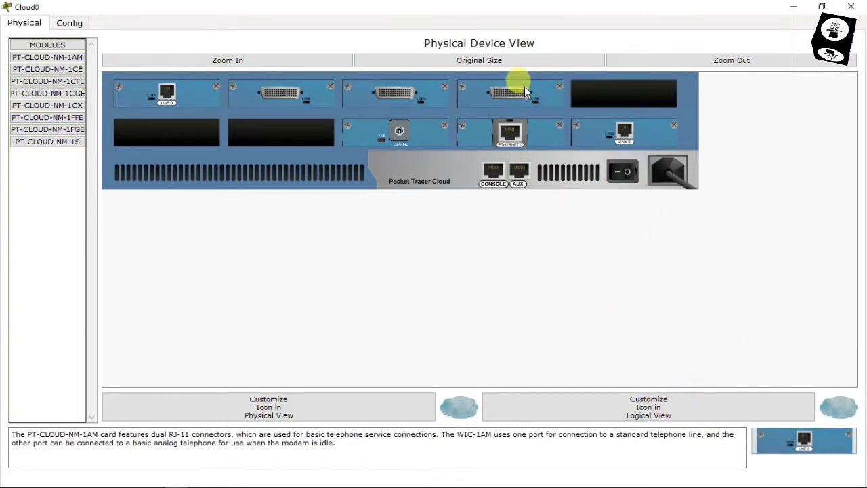
left_click_drag(521, 85, 813, 444)
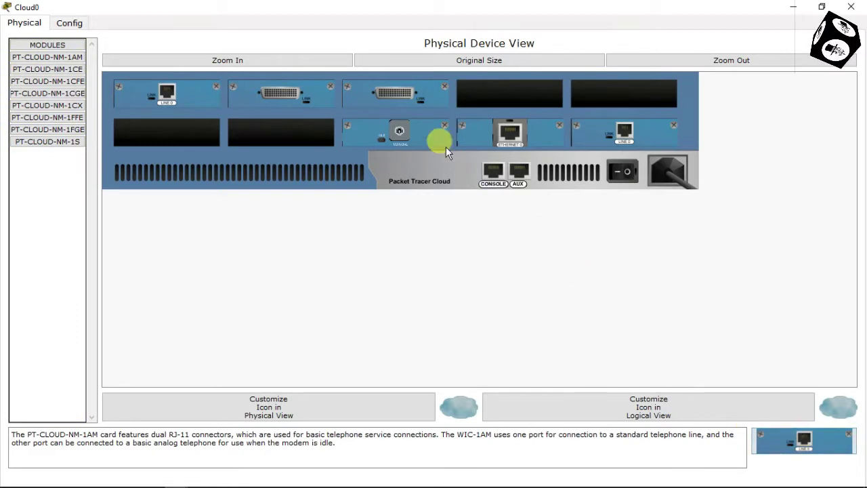
left_click_drag(434, 96, 774, 441)
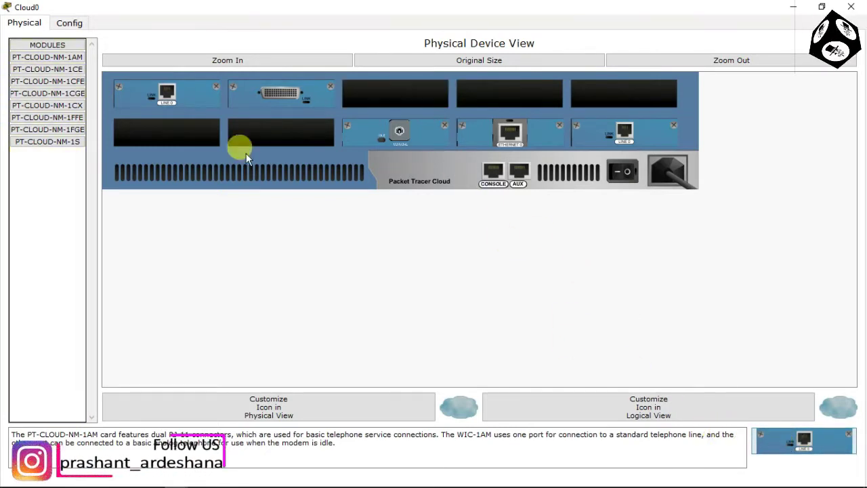
left_click_drag(246, 115, 759, 437)
left_click_drag(166, 89, 763, 433)
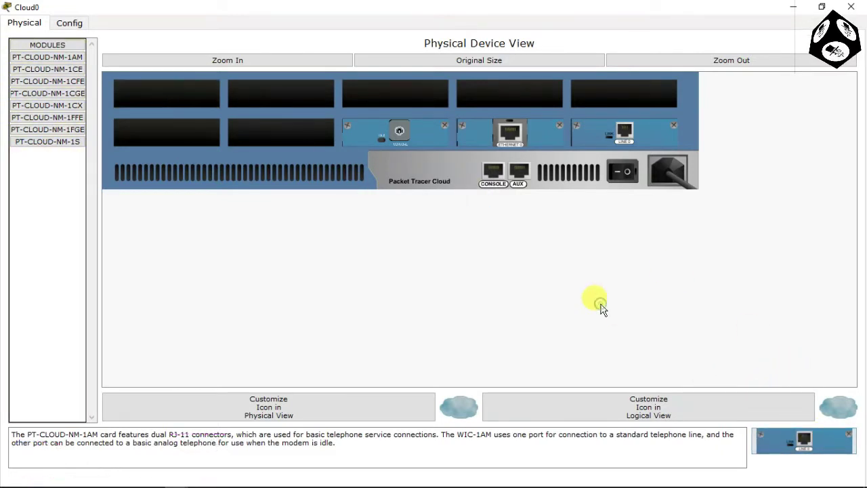
Step: Review the cloud module list and select the PT-CLOUD-NM-1CX coaxial module
left_click(58, 120)
left_click(54, 130)
left_click(55, 142)
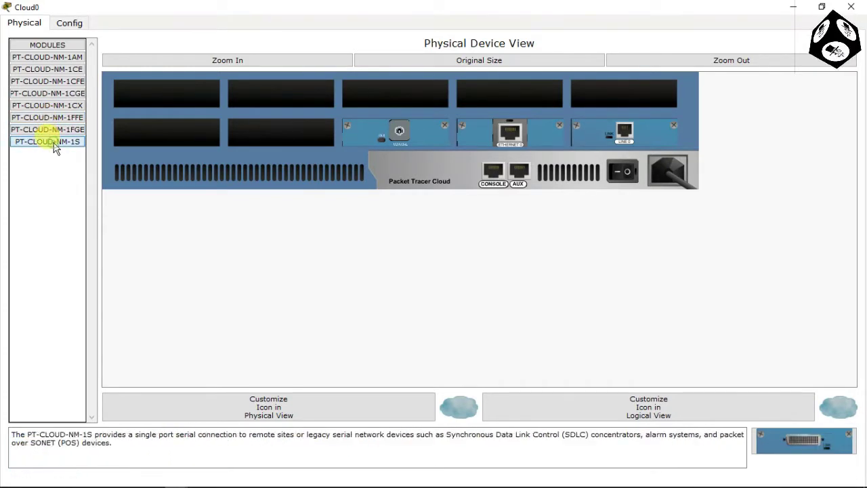
left_click(54, 106)
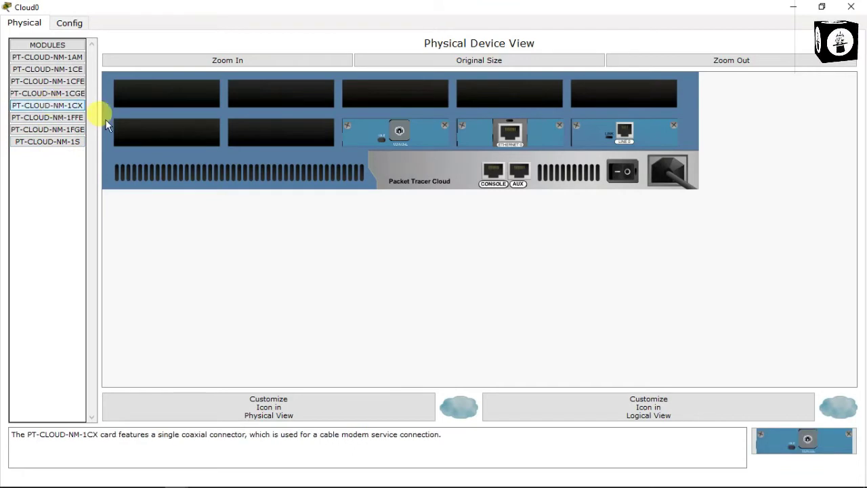
left_click(371, 100)
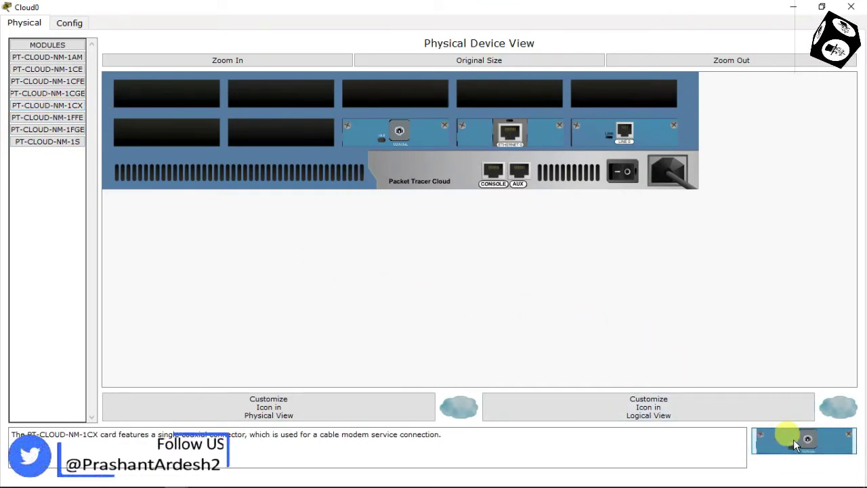
Step: Insert PT-CLOUD-NM-1CX into every empty slot and power-cycle Cloud0
left_click_drag(793, 440, 647, 98)
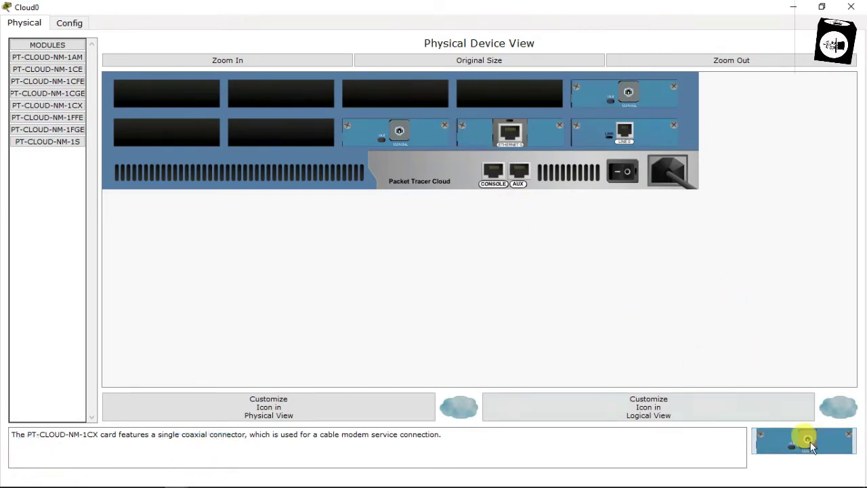
left_click_drag(810, 444, 518, 86)
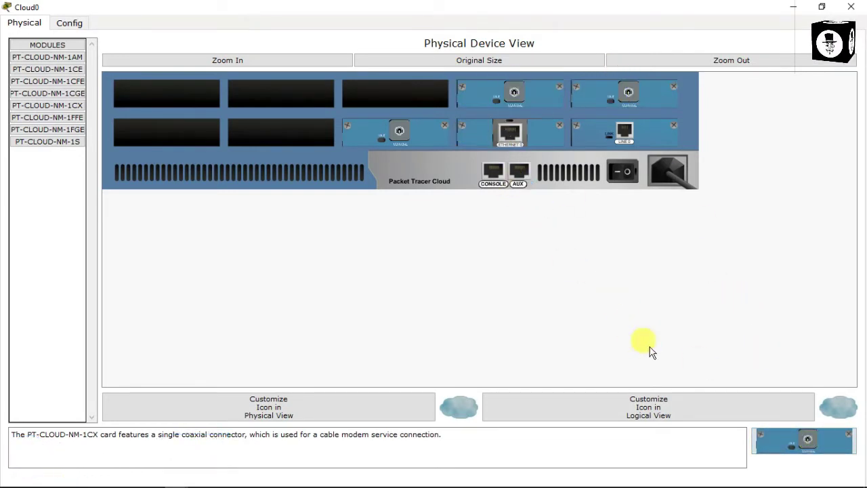
left_click_drag(808, 450, 397, 91)
left_click_drag(805, 442, 304, 87)
left_click_drag(806, 448, 265, 133)
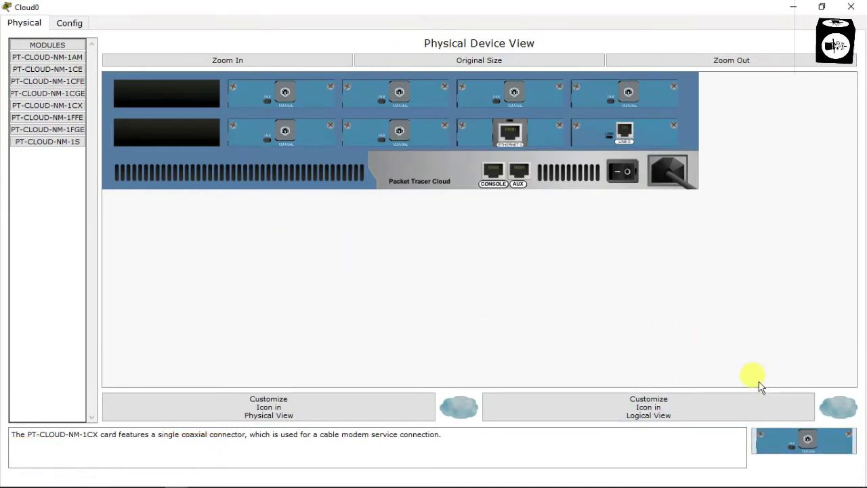
left_click_drag(815, 443, 170, 90)
left_click_drag(784, 447, 149, 143)
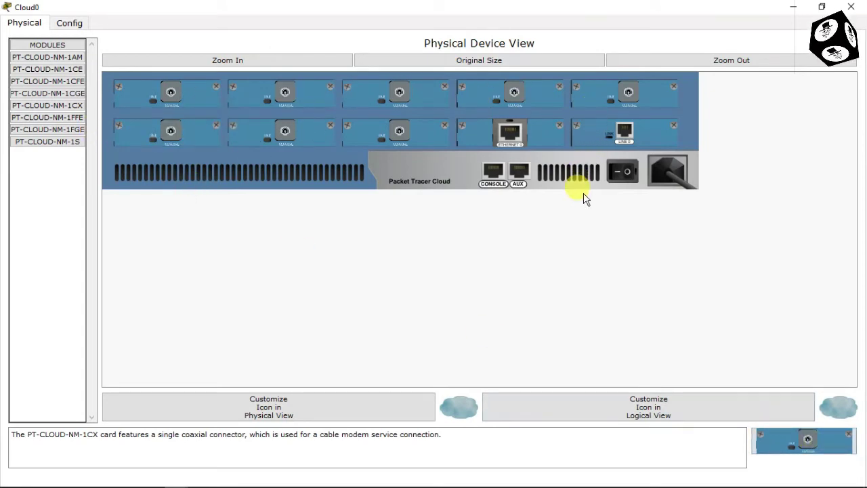
left_click(622, 172)
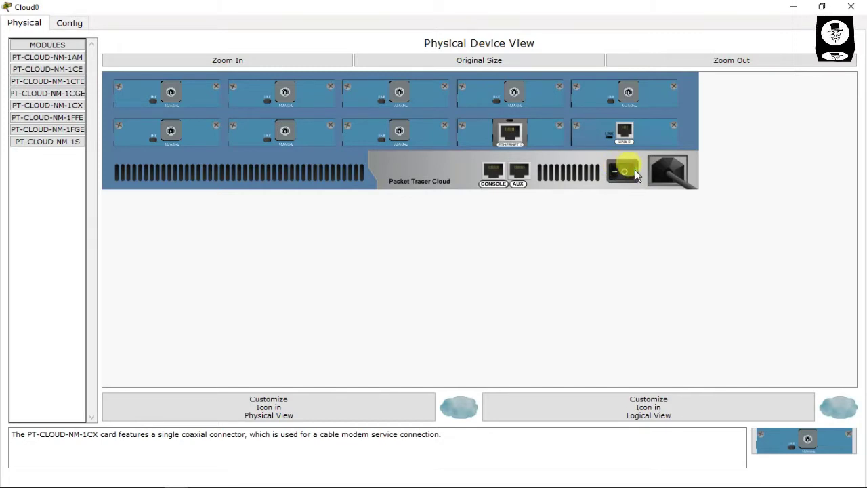
left_click(635, 174)
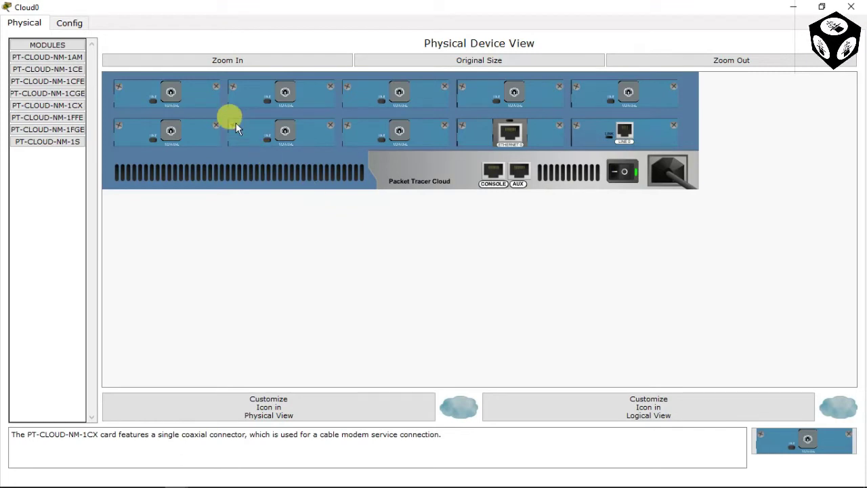
Step: Change Cloud0's Display Name to 'cloud tv network' on the Config tab and close the window
left_click(73, 24)
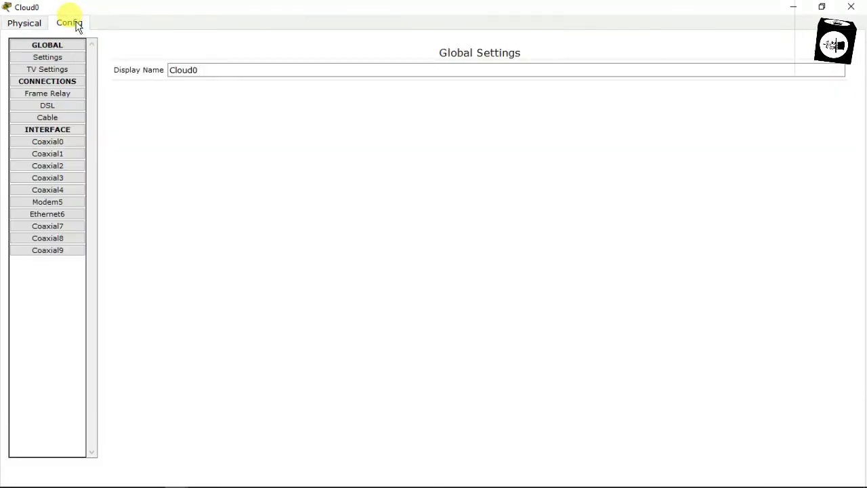
left_click_drag(190, 63, 156, 67)
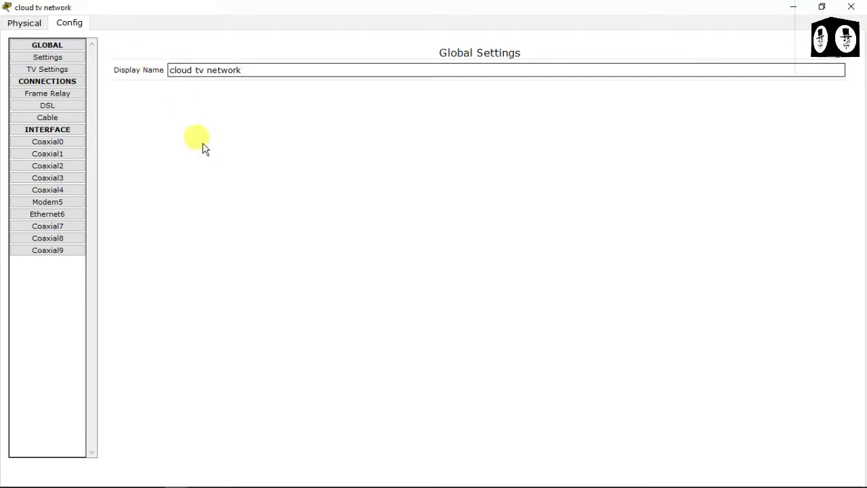
left_click(857, 8)
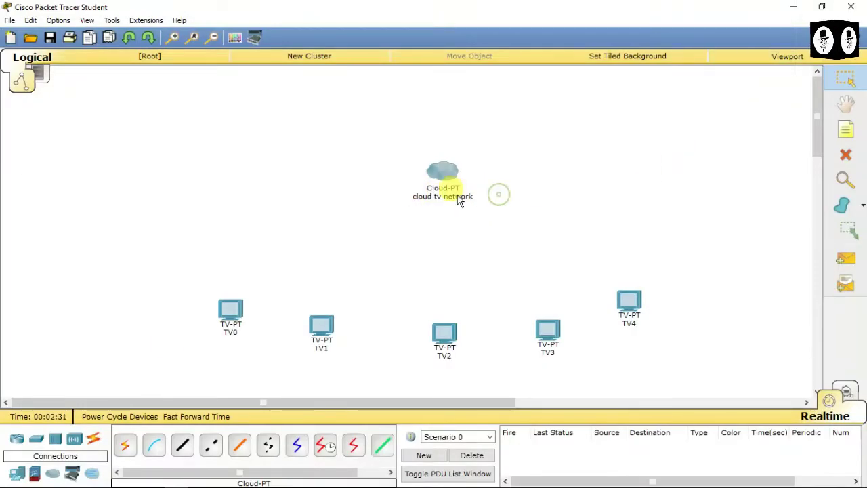
Step: Cable TV0, TV1 and TV2 to the cloud's coaxial ports, including Coaxial0 and Coaxial1
left_click(300, 453)
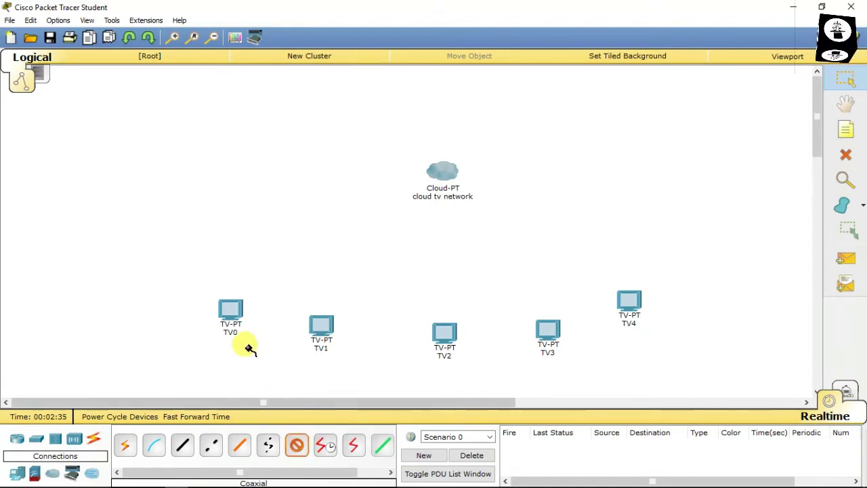
left_click(230, 313)
left_click(252, 317)
left_click(441, 171)
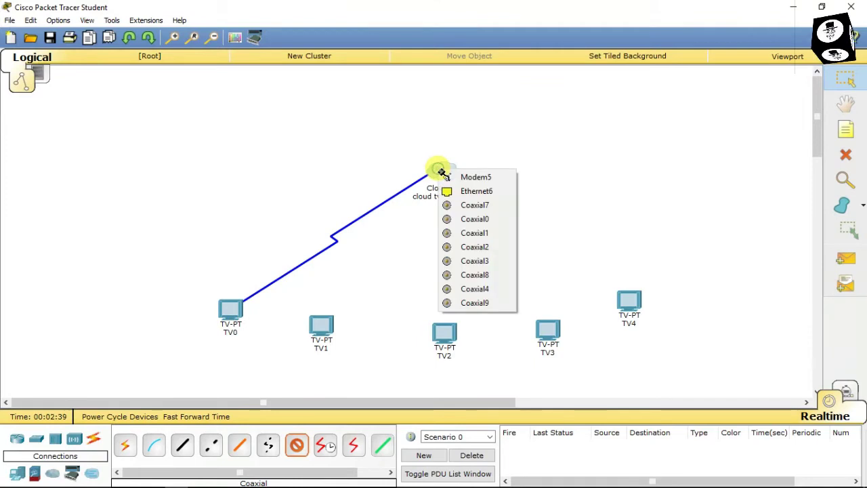
left_click(473, 204)
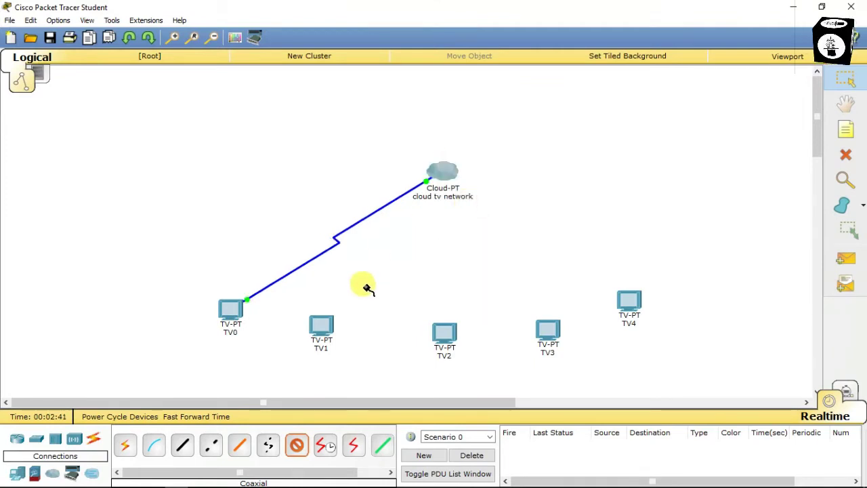
left_click(333, 342)
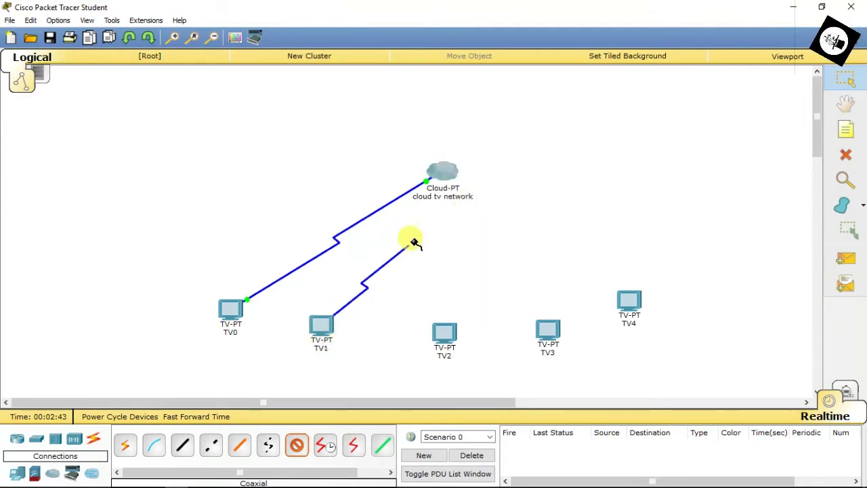
left_click(437, 179)
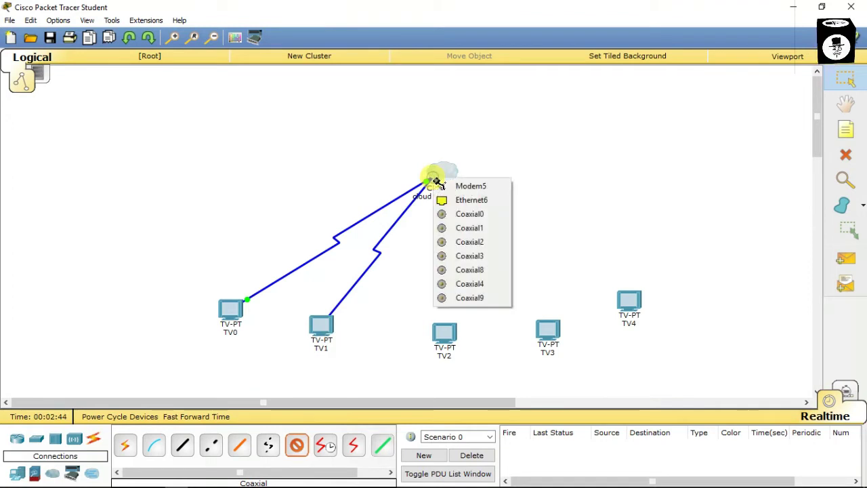
left_click(460, 215)
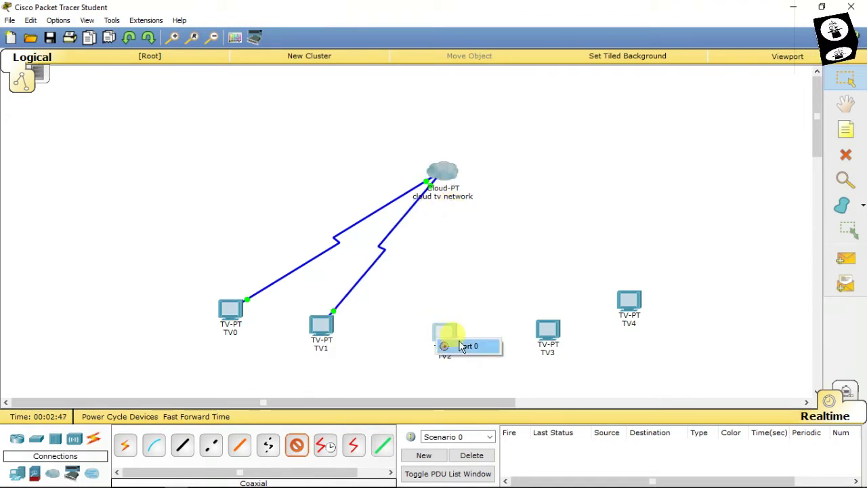
left_click(461, 346)
left_click(442, 171)
left_click(442, 175)
left_click(471, 209)
Step: Run coaxial cables from cloud ports Coaxial2 and Coaxial3 to TV3 and TV4's Port 0
left_click(450, 175)
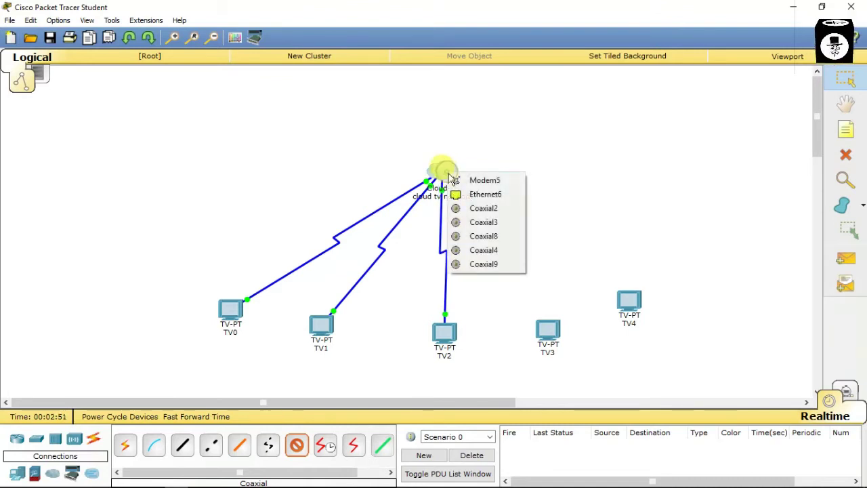
left_click(483, 207)
left_click(542, 329)
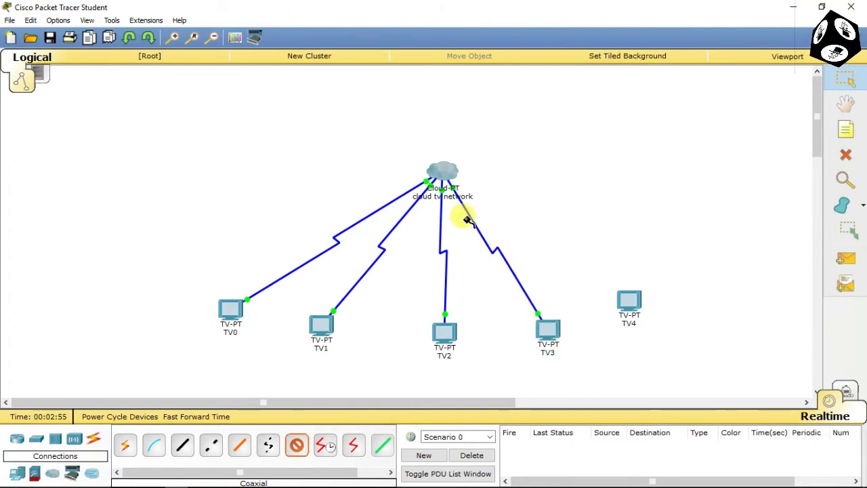
left_click(446, 180)
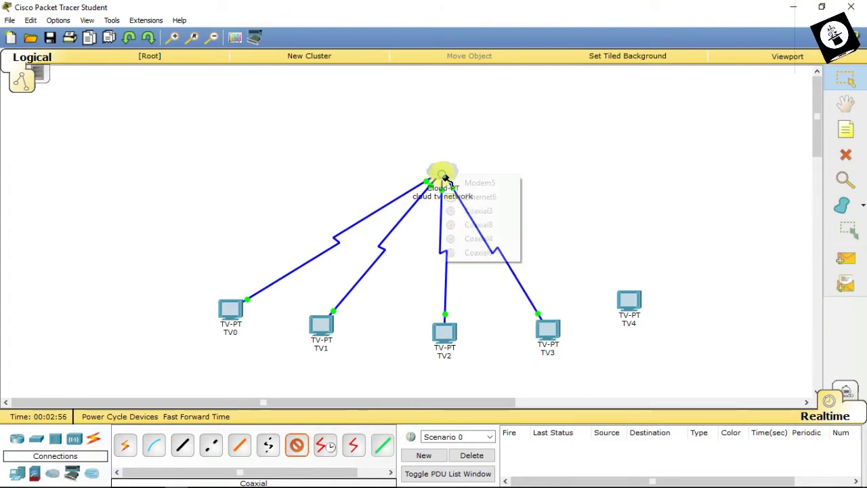
left_click(484, 211)
left_click(639, 316)
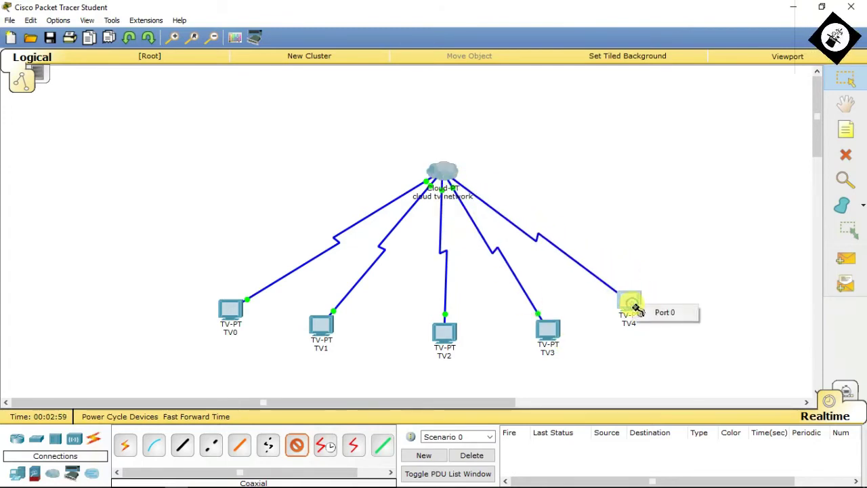
left_click(659, 314)
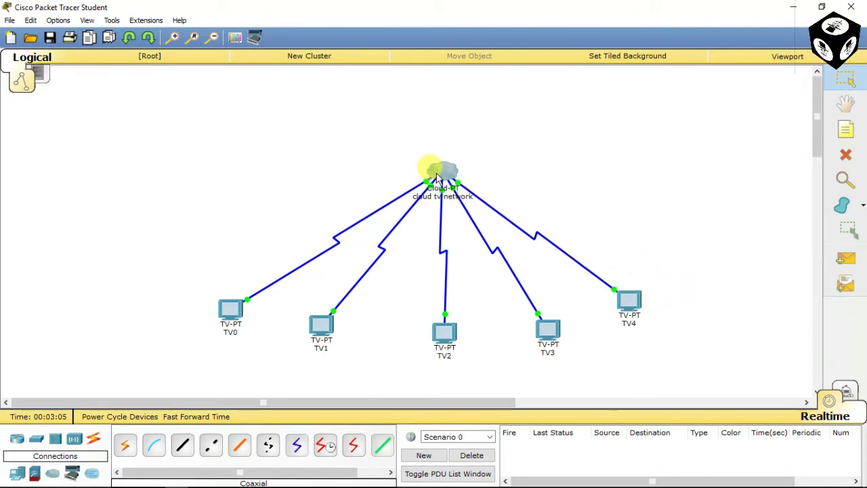
mouse_move(437, 178)
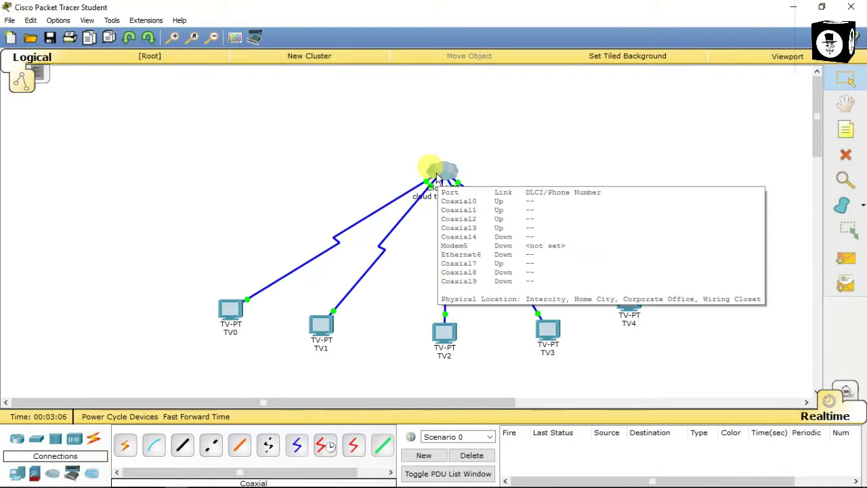
left_click(238, 302)
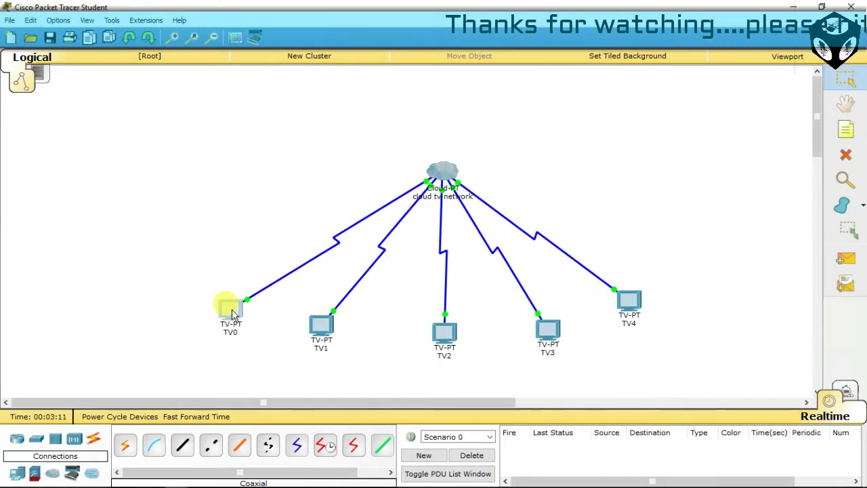
left_click(232, 310)
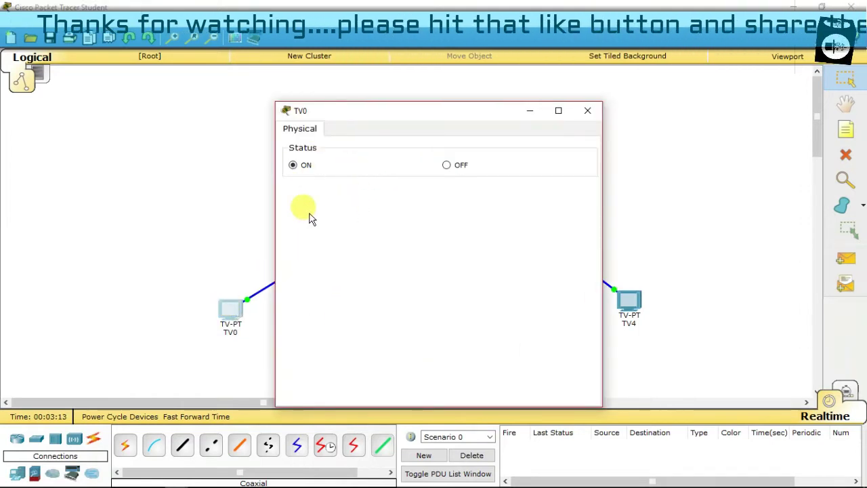
left_click(444, 166)
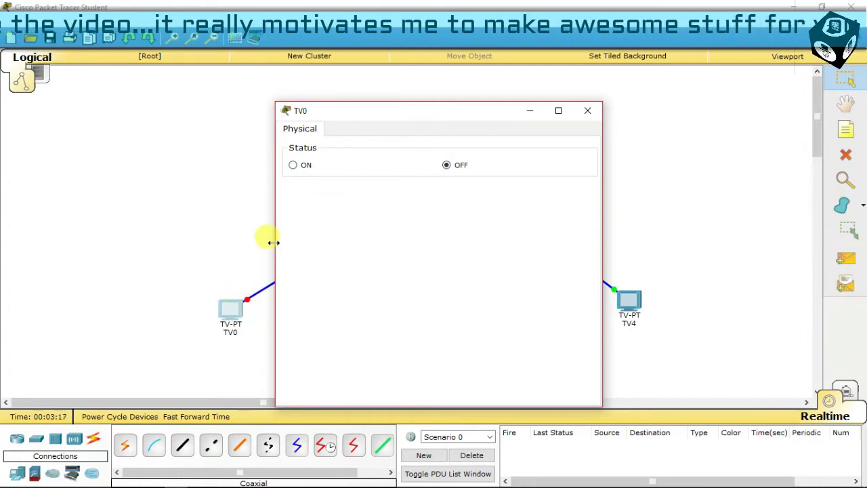
left_click(292, 166)
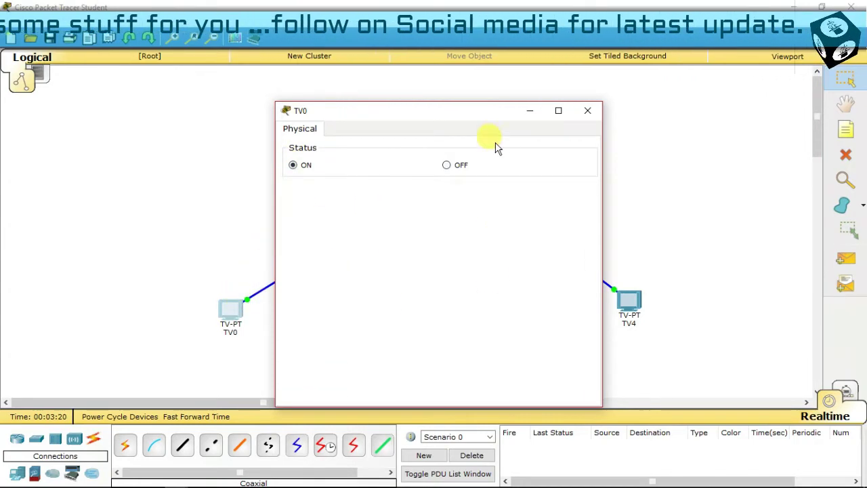
left_click(586, 111)
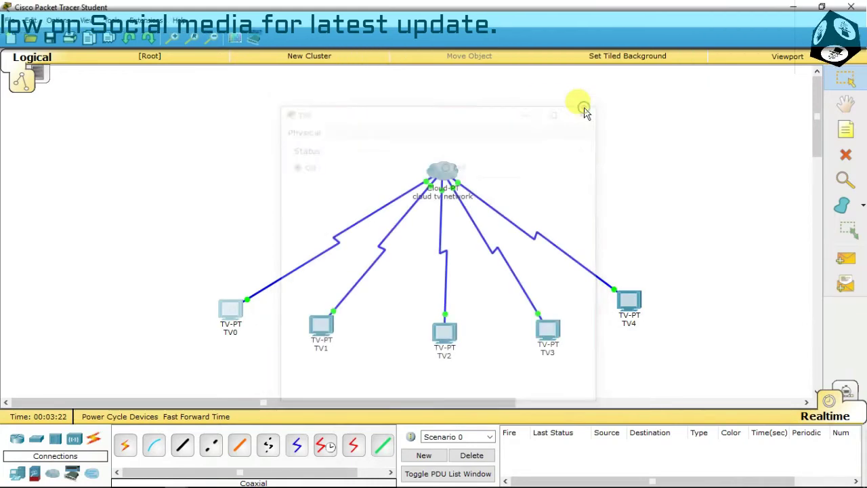
Step: Open the cloud's TV Settings and browse to the new MP folder on drive D
left_click(447, 167)
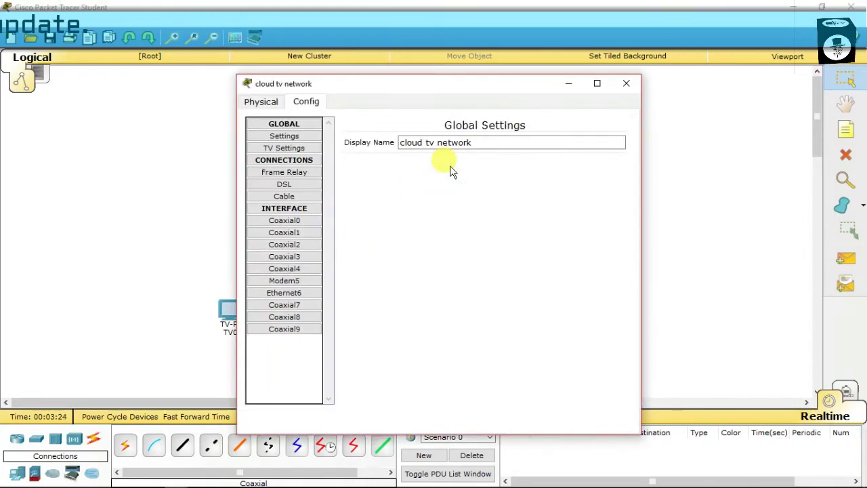
left_click(285, 148)
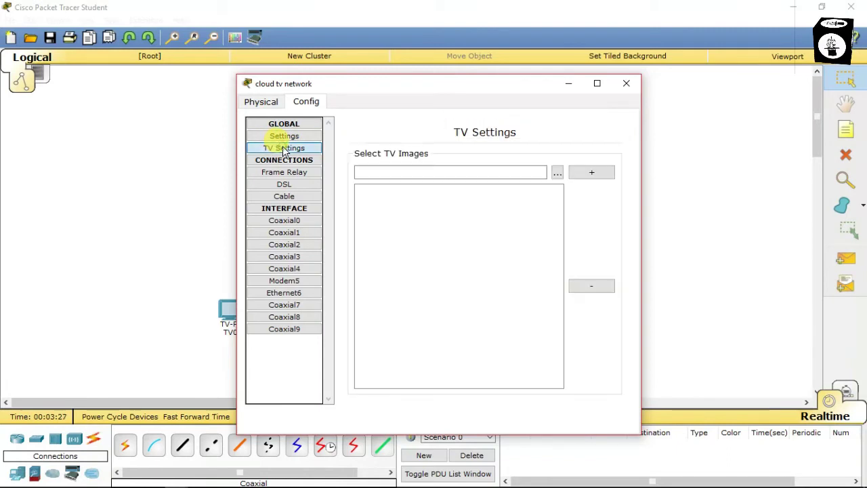
left_click(504, 167)
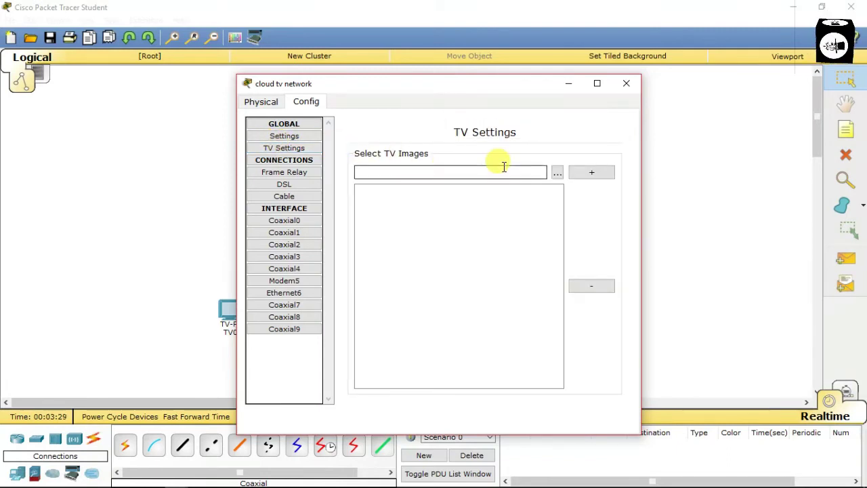
left_click(557, 173)
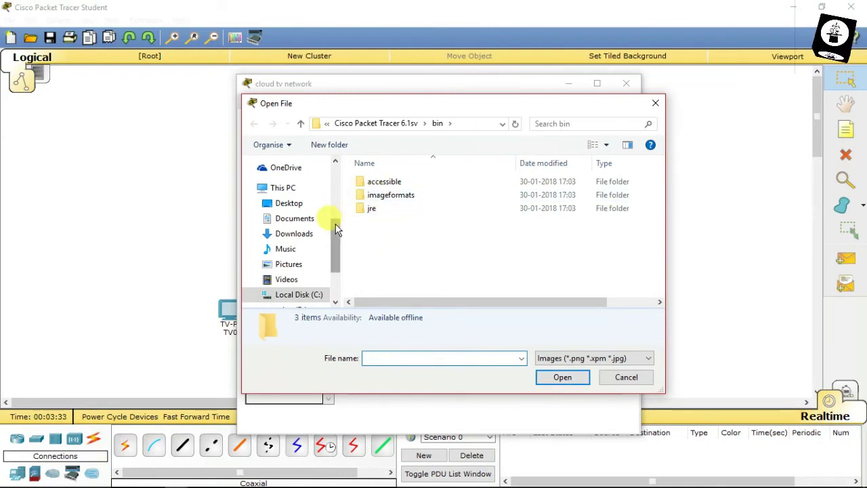
left_click_drag(338, 232, 334, 254)
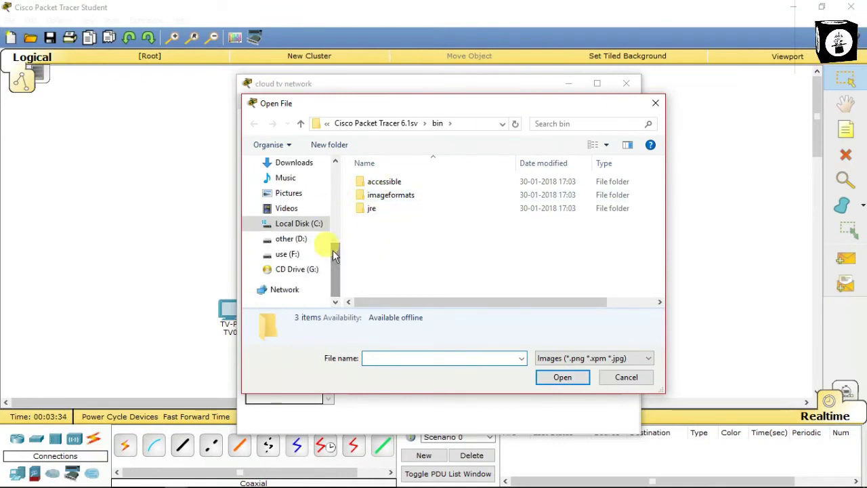
left_click(291, 239)
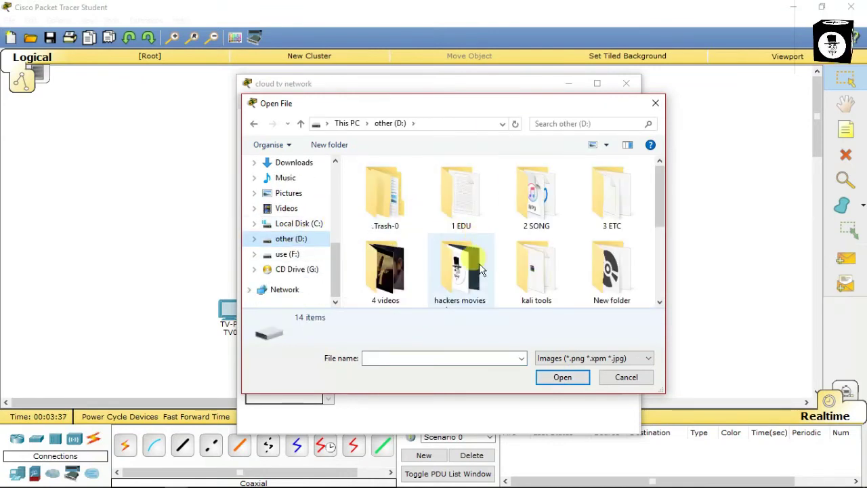
left_click_drag(661, 210, 655, 289)
double_click(412, 201)
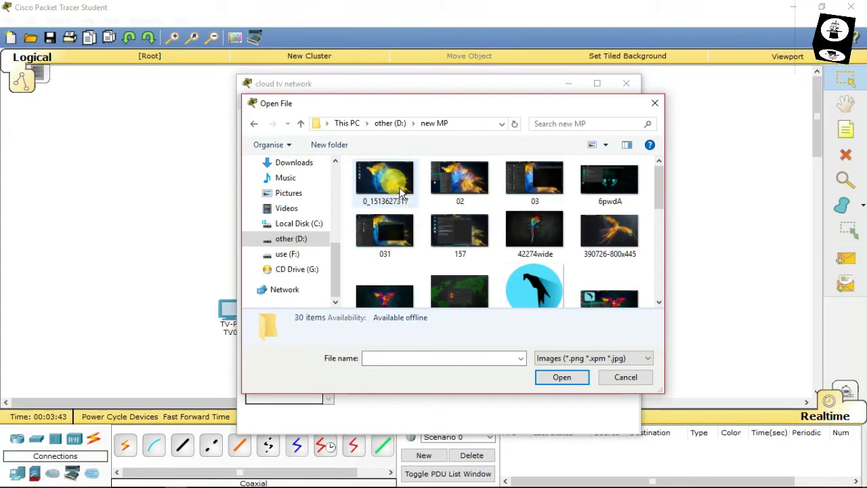
Step: Select ParrotSec-TheBlaCkCoDeR.jpg as the TV image file
left_click(399, 187)
key("Down")
key("Down")
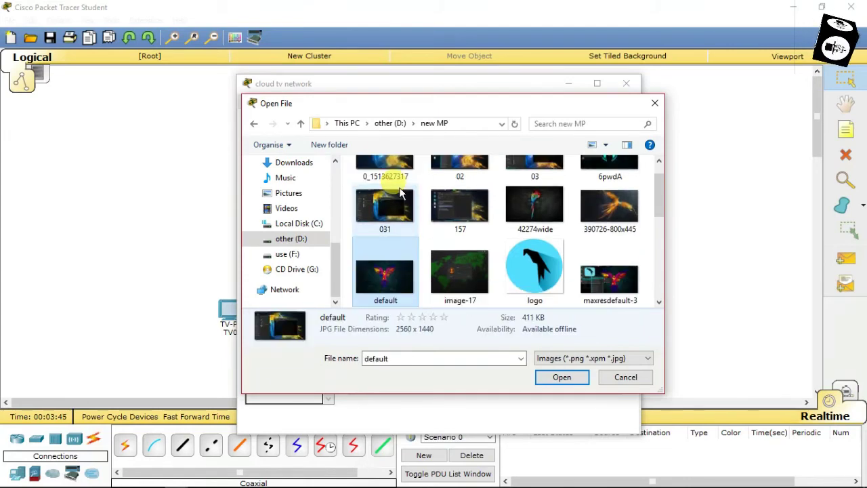
key("Up")
key("Right")
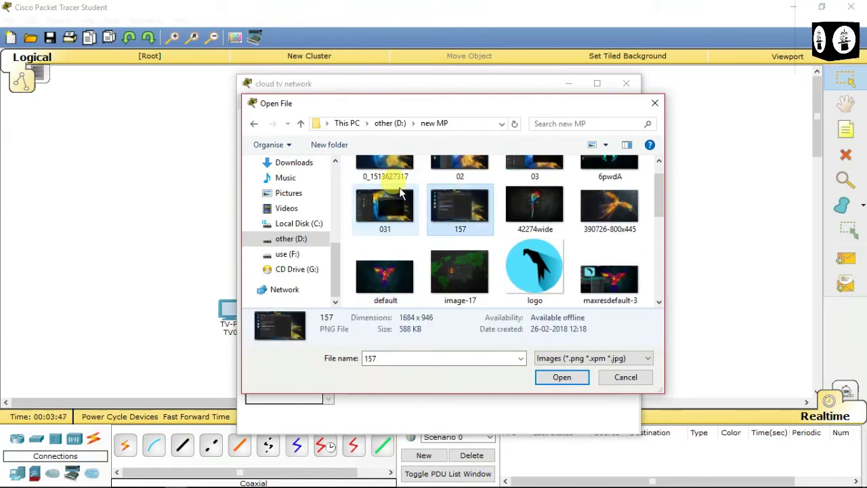
key("Right")
key("Down")
key("Left")
key("Down")
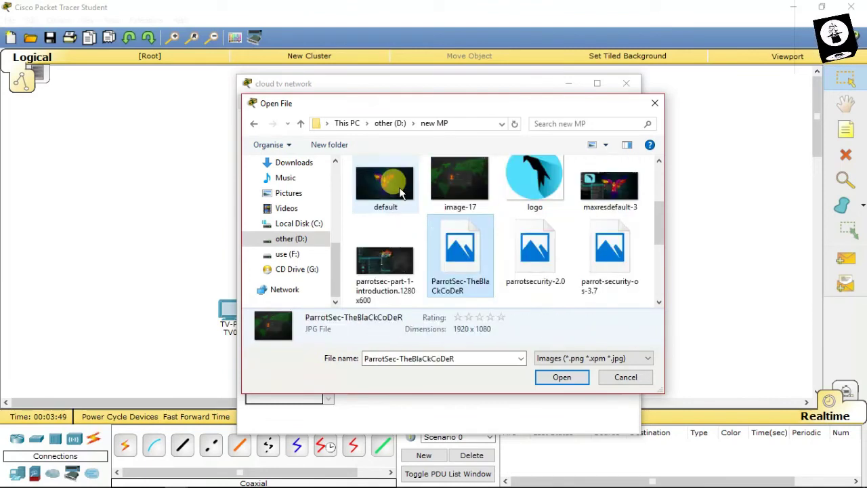
left_click(562, 377)
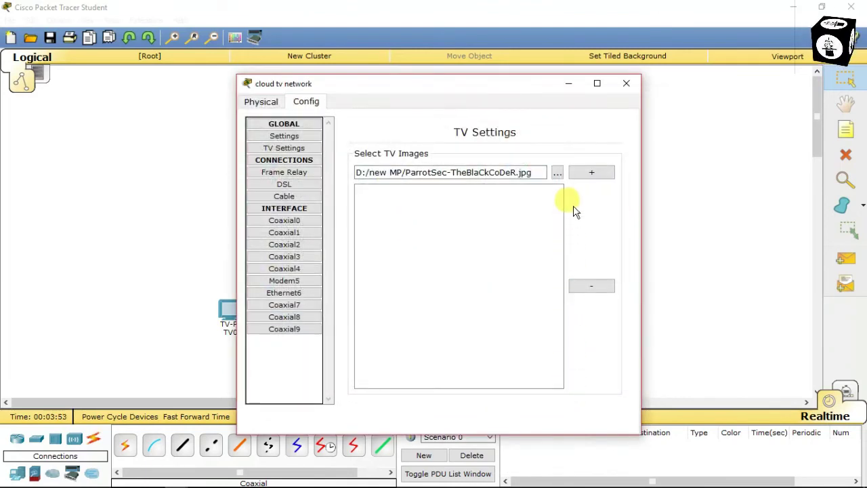
Step: Add ParrotSec-TheBlaCkCoDeR.jpg and 0_1513627317.jpg from D:/new MP to the TV image list
left_click(580, 175)
left_click(557, 174)
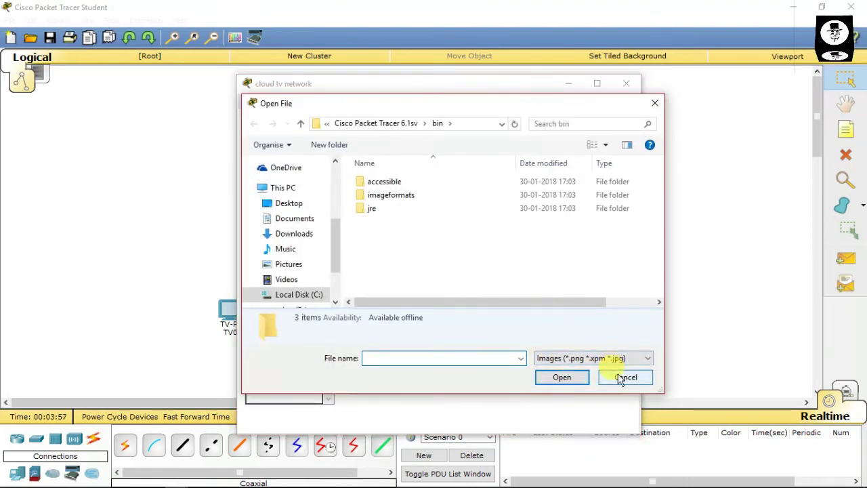
left_click_drag(333, 225, 333, 284)
left_click(285, 224)
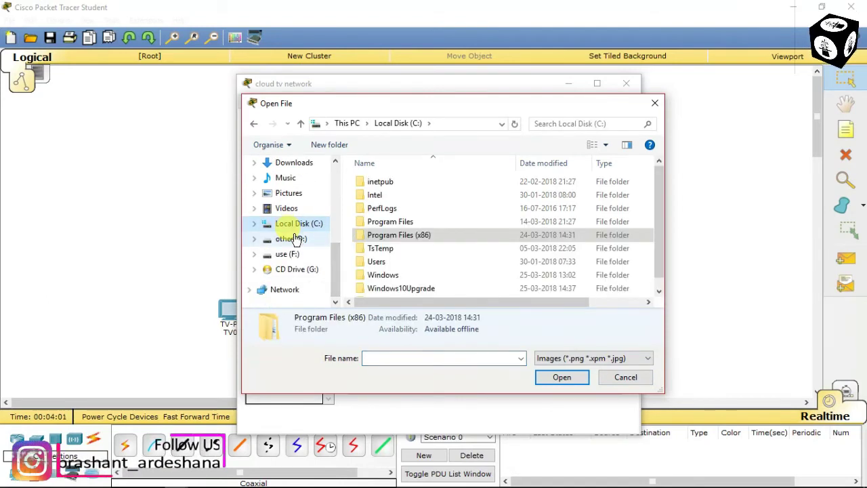
left_click(295, 238)
left_click_drag(661, 197, 650, 297)
double_click(381, 184)
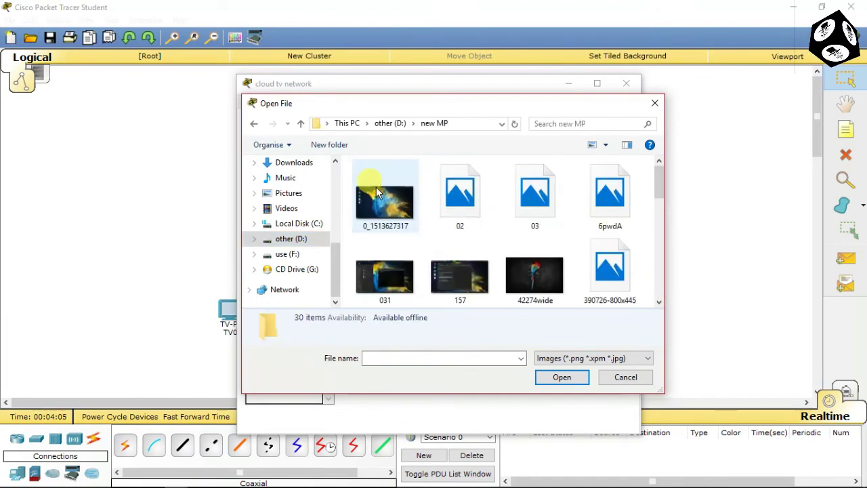
double_click(387, 201)
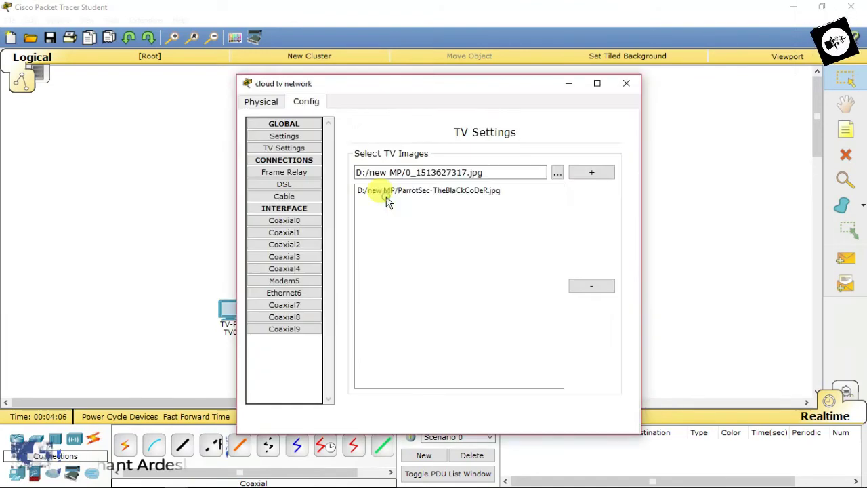
left_click(572, 178)
Step: Add 42274wide.jpg from D:/new MP to the list and close the cloud settings
left_click(557, 173)
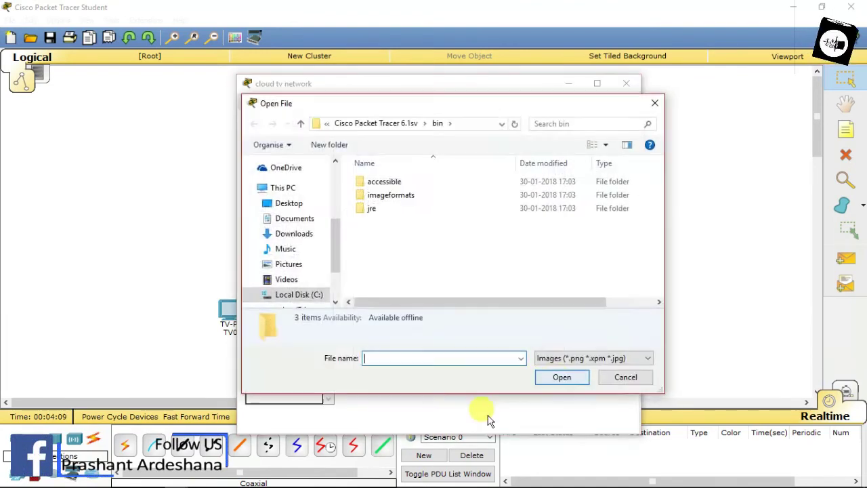
left_click(302, 264)
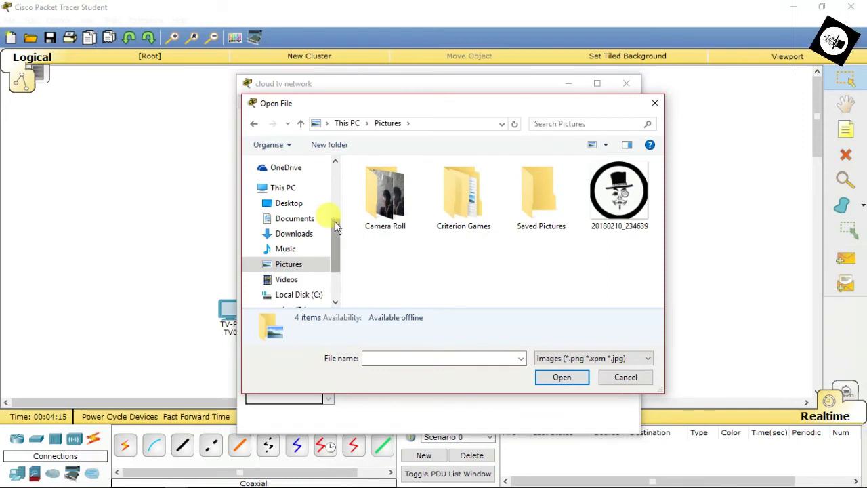
left_click_drag(335, 221, 335, 238)
left_click(298, 253)
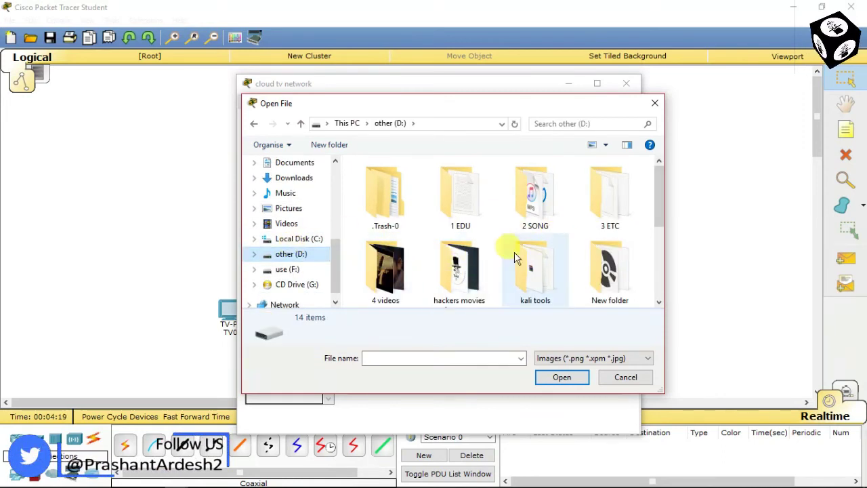
left_click_drag(658, 206, 648, 300)
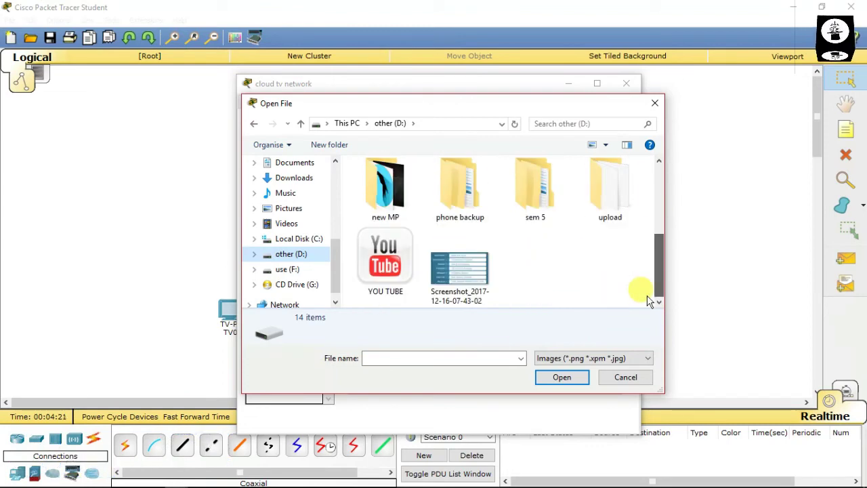
double_click(386, 183)
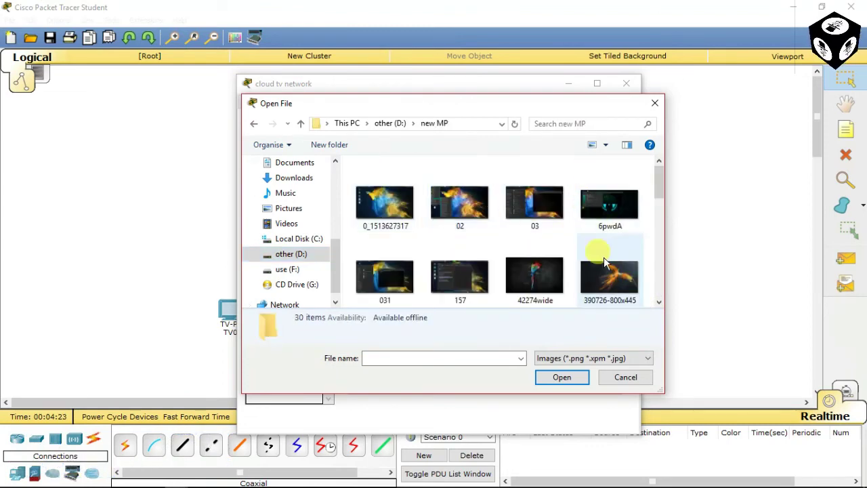
double_click(531, 266)
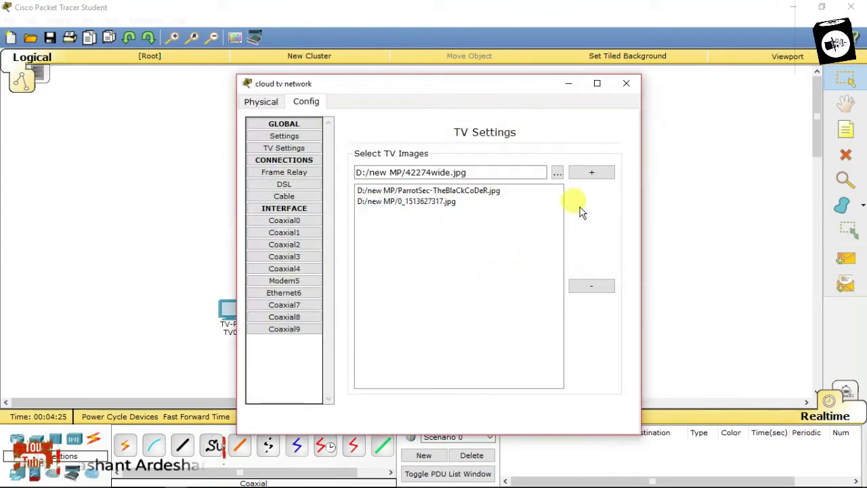
left_click(579, 172)
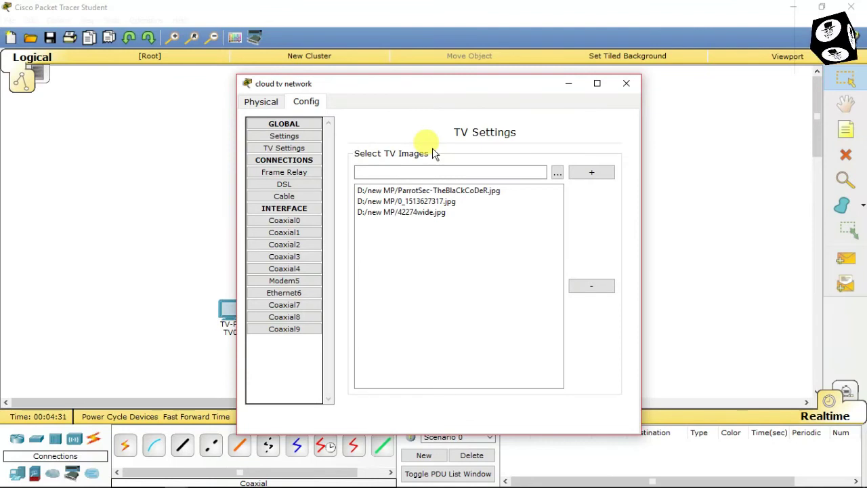
left_click(624, 85)
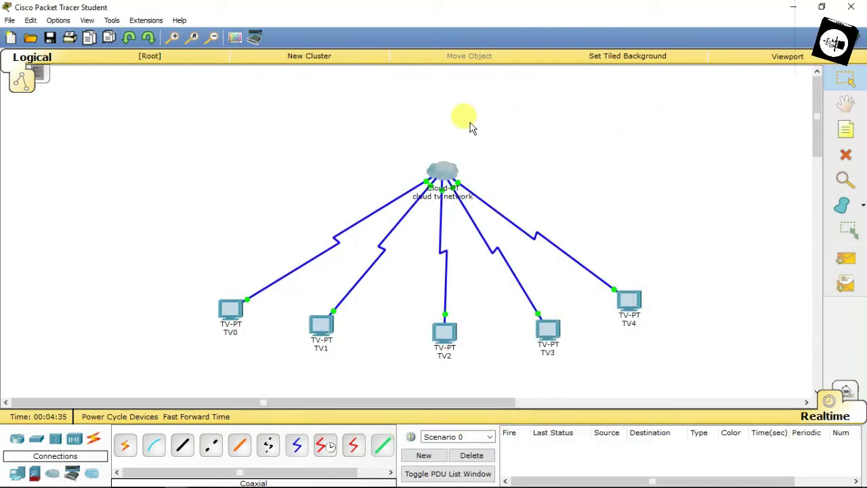
Step: Bring up the TV0, TV2, TV4 and TV1 screens side by side to view their parrot-image programs
left_click(231, 313)
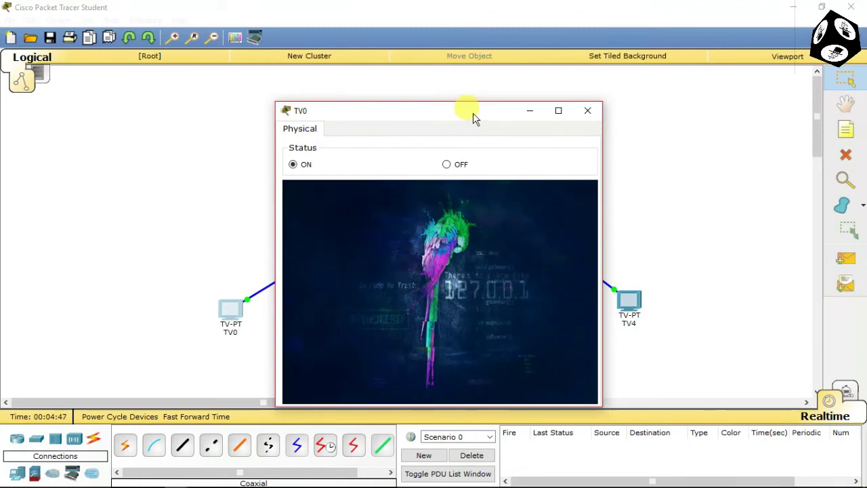
left_click_drag(473, 113, 203, 85)
left_click(441, 334)
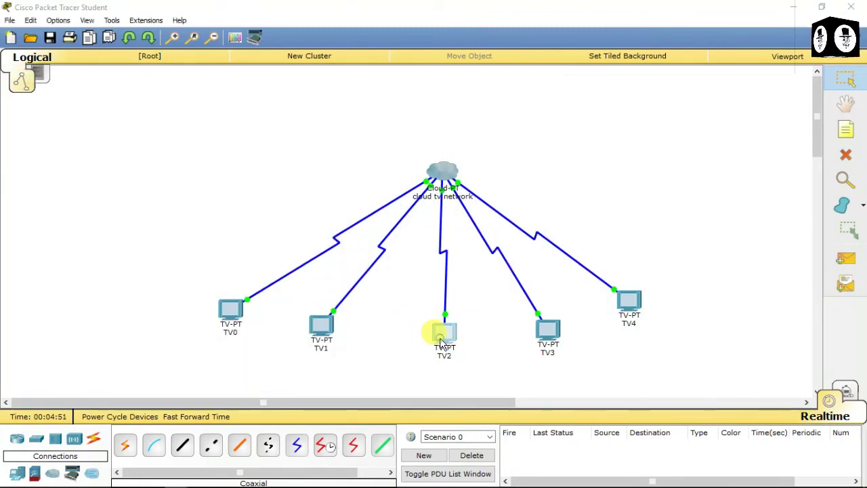
left_click(632, 312)
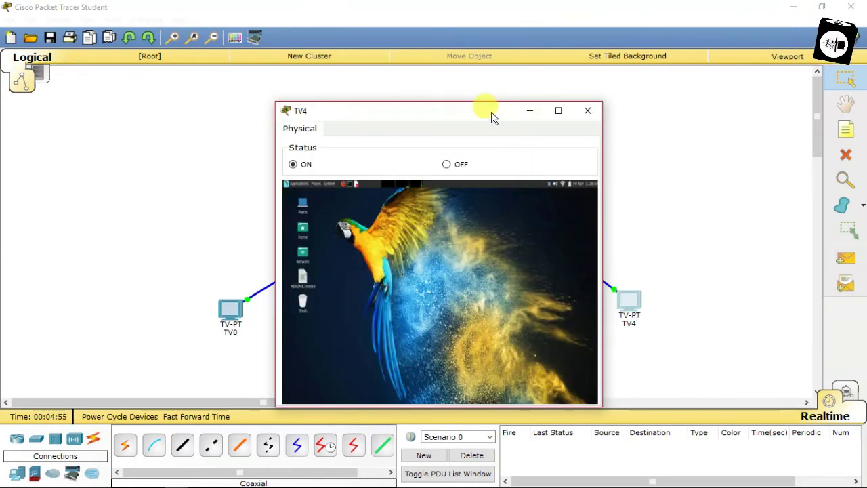
left_click_drag(491, 117, 708, 128)
left_click(325, 324)
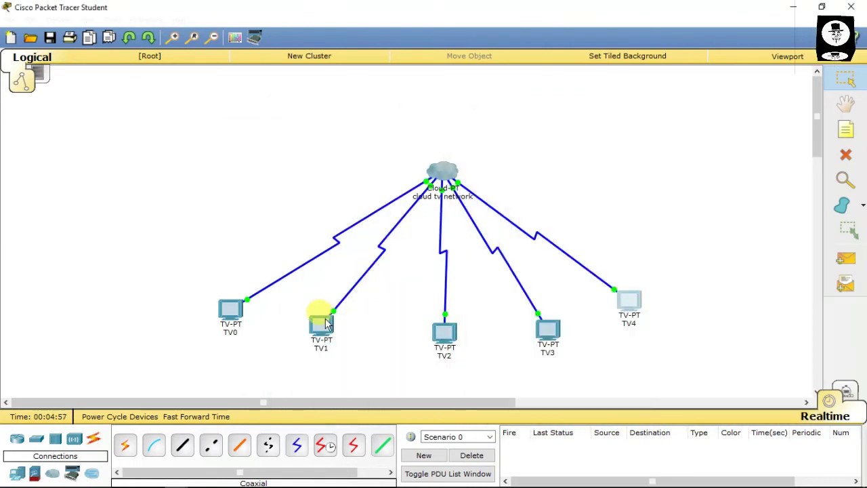
Step: Minimise Packet Tracer and tile the screens: TV4 upper right, TV1 lower right, TV2 upper left, TV0 lower centre
left_click_drag(441, 111, 394, 136)
left_click(790, 8)
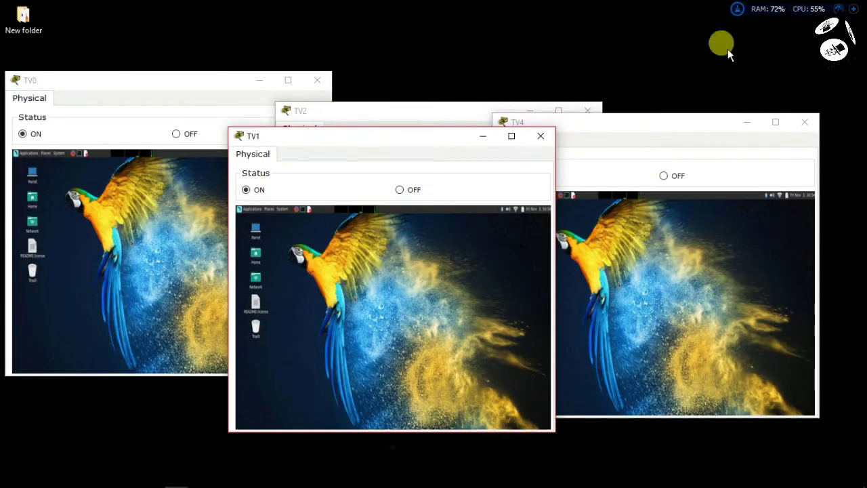
left_click_drag(687, 126, 727, 28)
left_click_drag(457, 143, 772, 208)
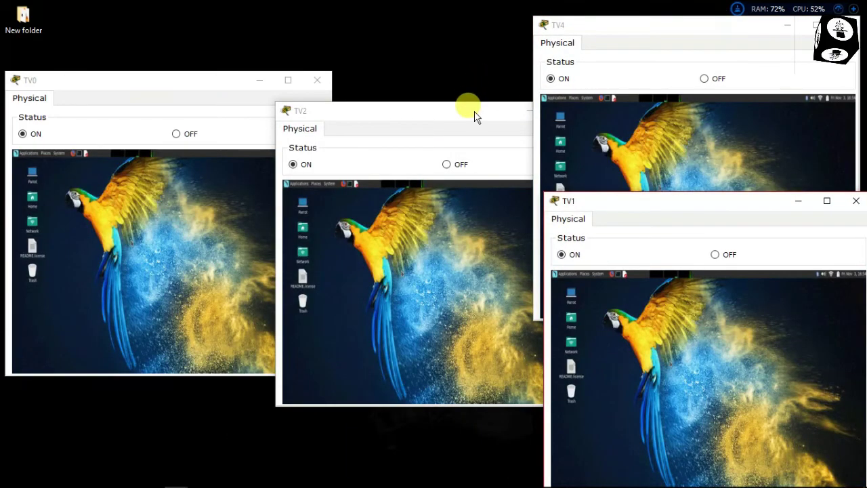
left_click_drag(474, 114, 335, 31)
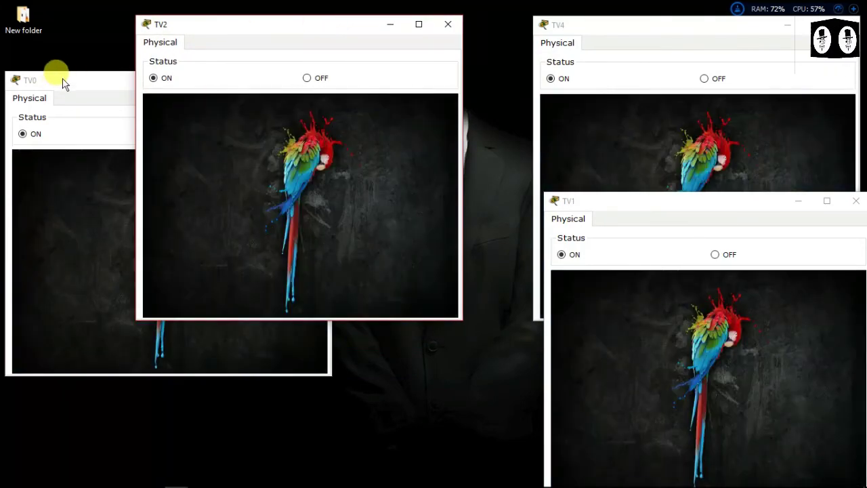
left_click_drag(63, 81, 188, 214)
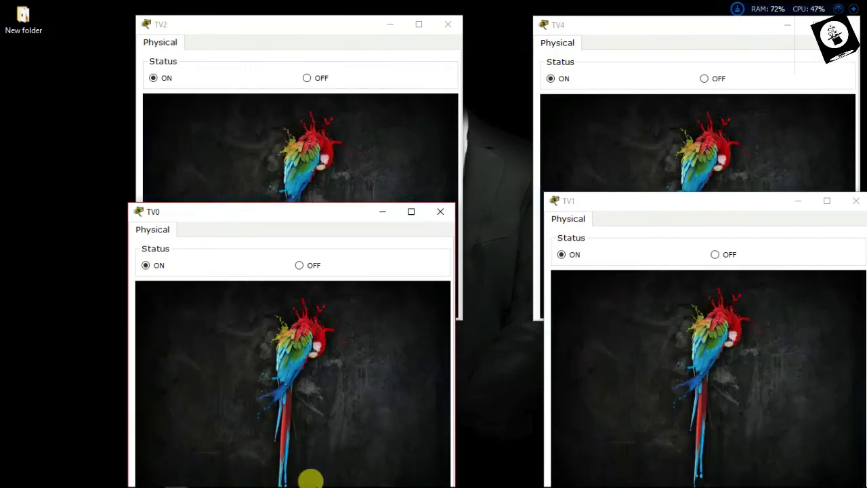
mouse_move(310, 478)
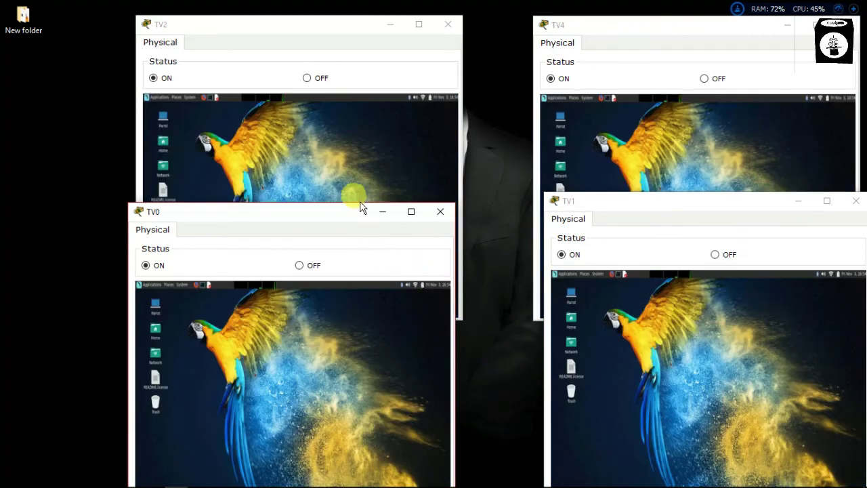
left_click_drag(348, 212, 430, 211)
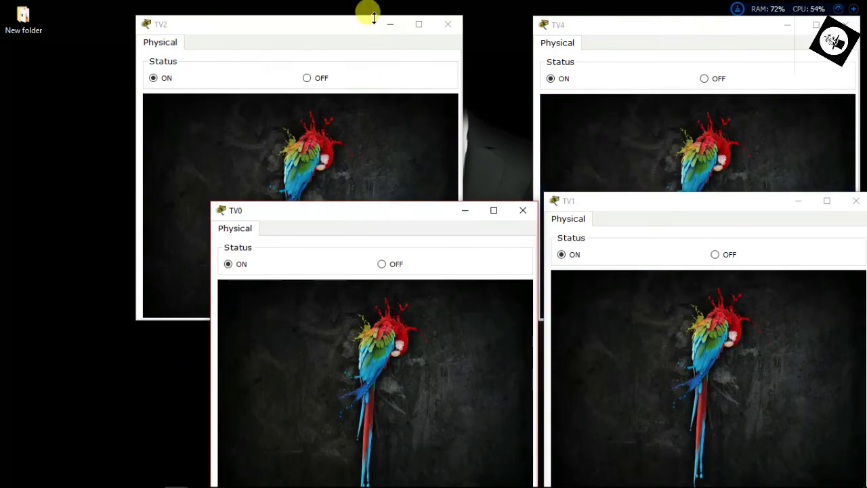
left_click_drag(359, 27, 421, 24)
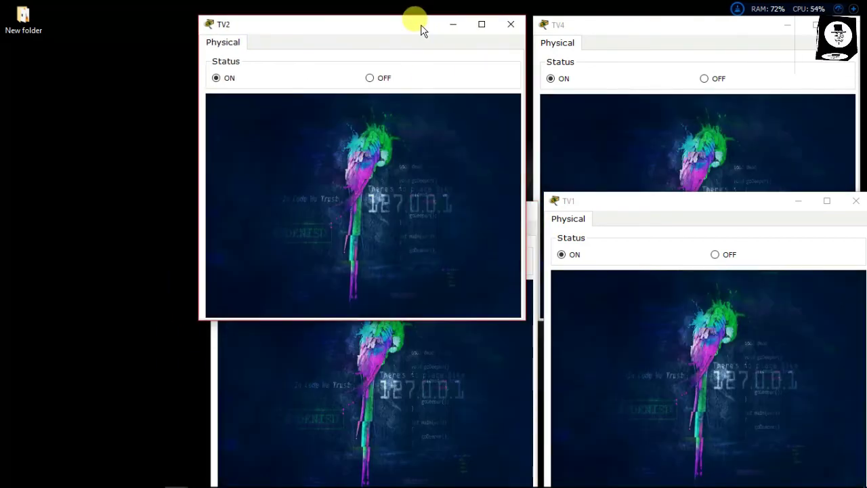